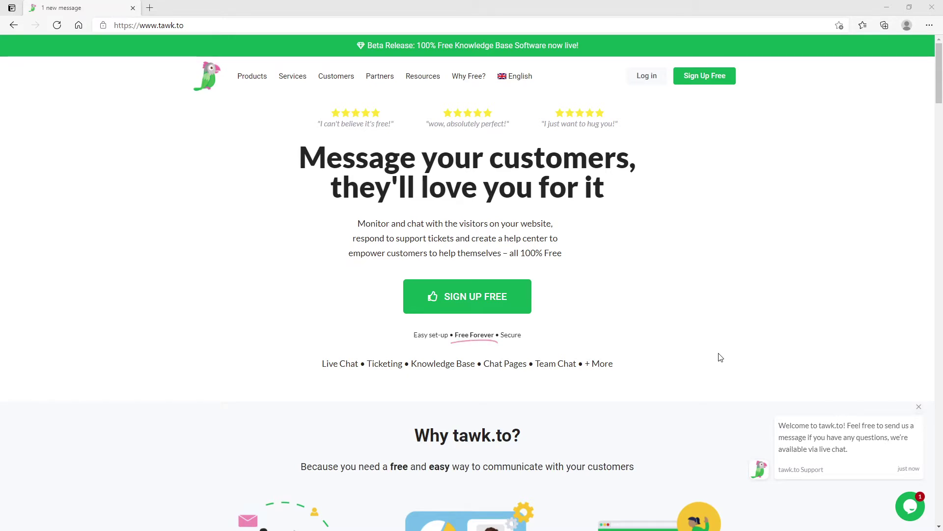
Look through the feature sections of the tawk.to home page, from real-time monitoring to the knowledge base, and return to the beginning
scroll(721, 357, down, 3)
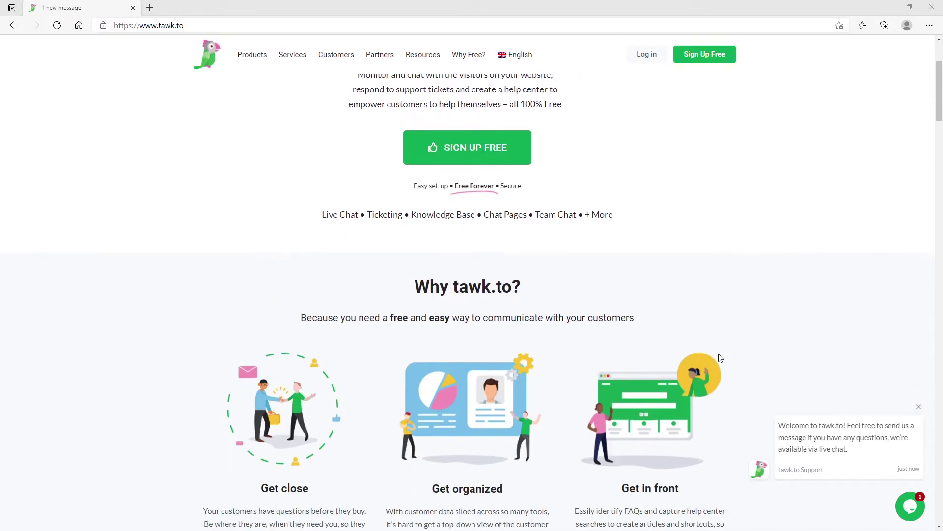
scroll(720, 358, down, 9)
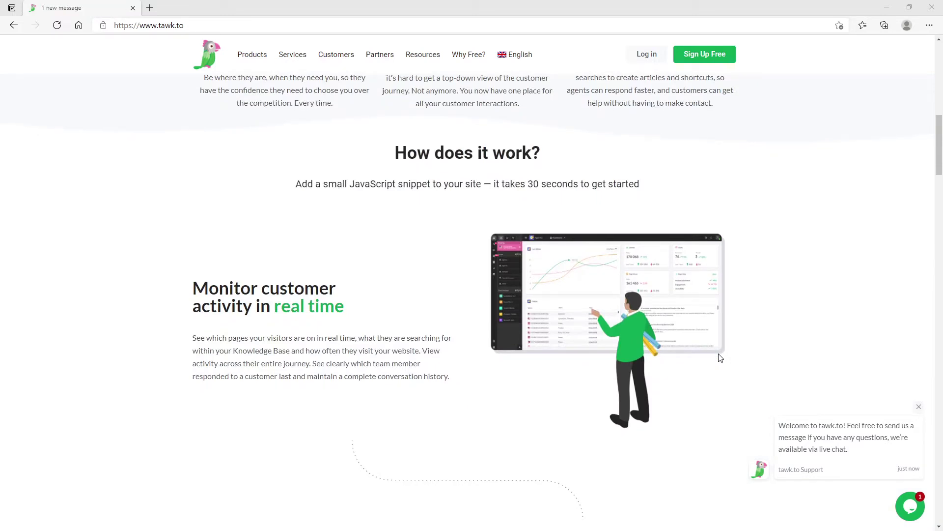
scroll(719, 358, down, 1)
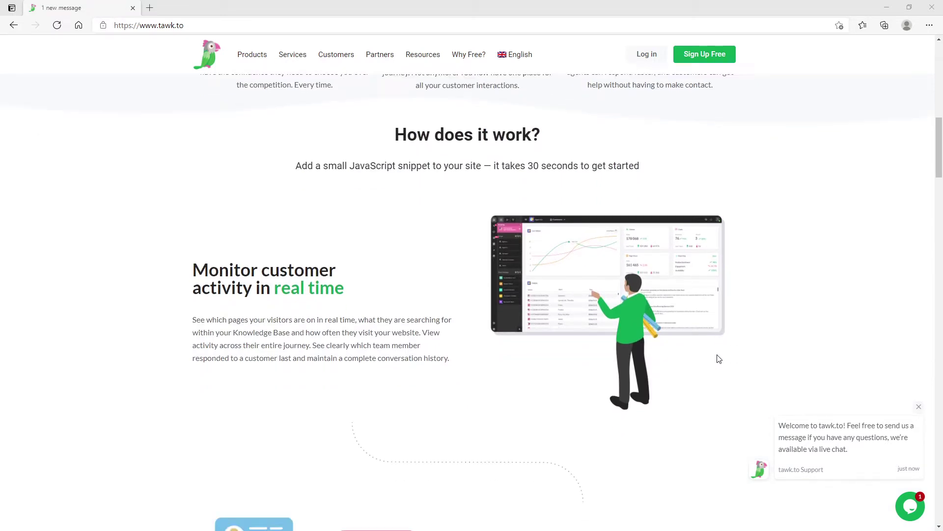
scroll(720, 359, down, 12)
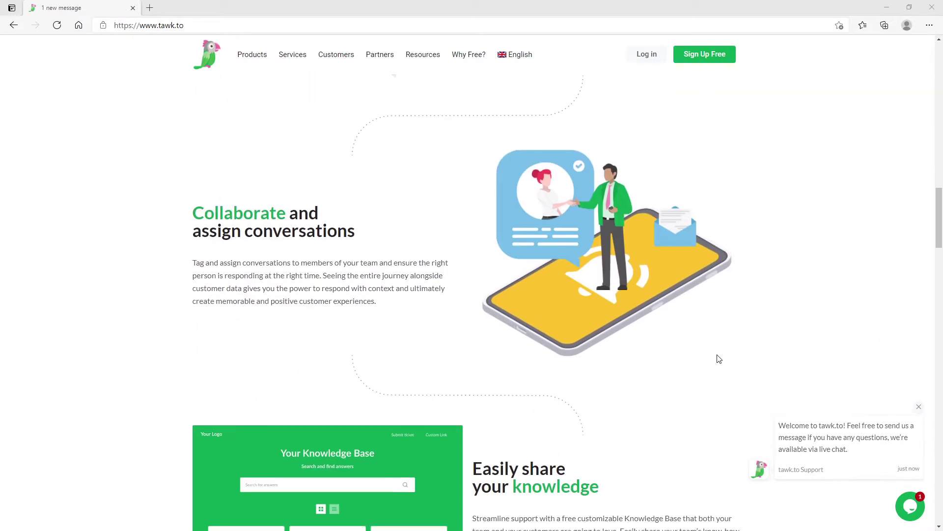
scroll(719, 358, down, 6)
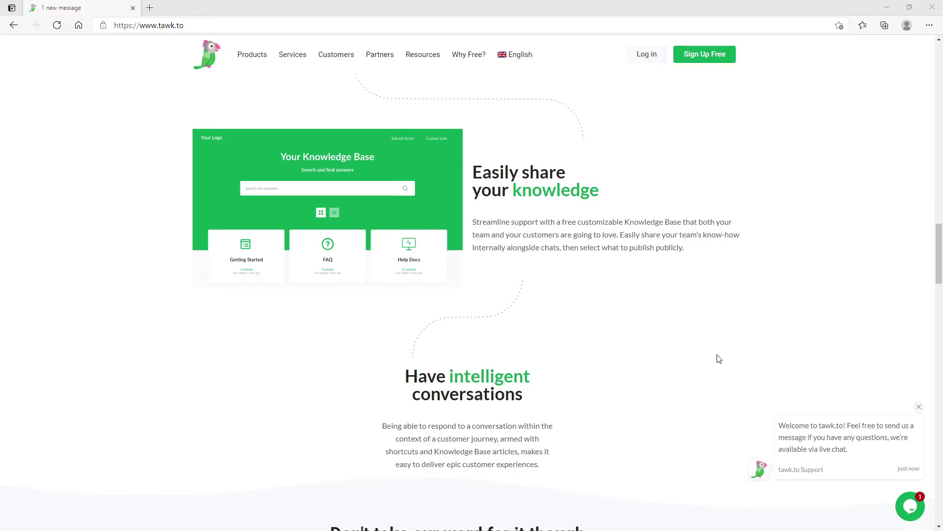
scroll(678, 324, up, 20)
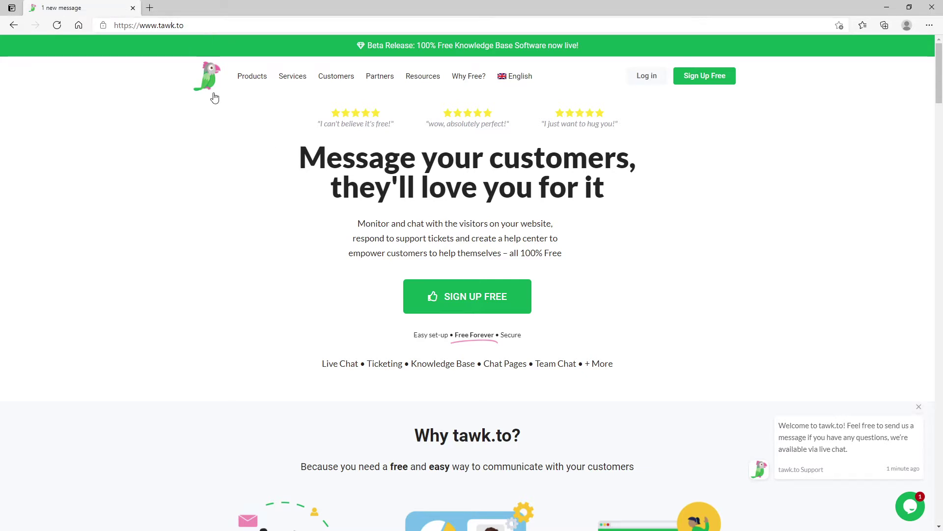
Sign up for a free tawk.to account with the full name, e-mail and password, and accept English (United States) as the language
click(452, 302)
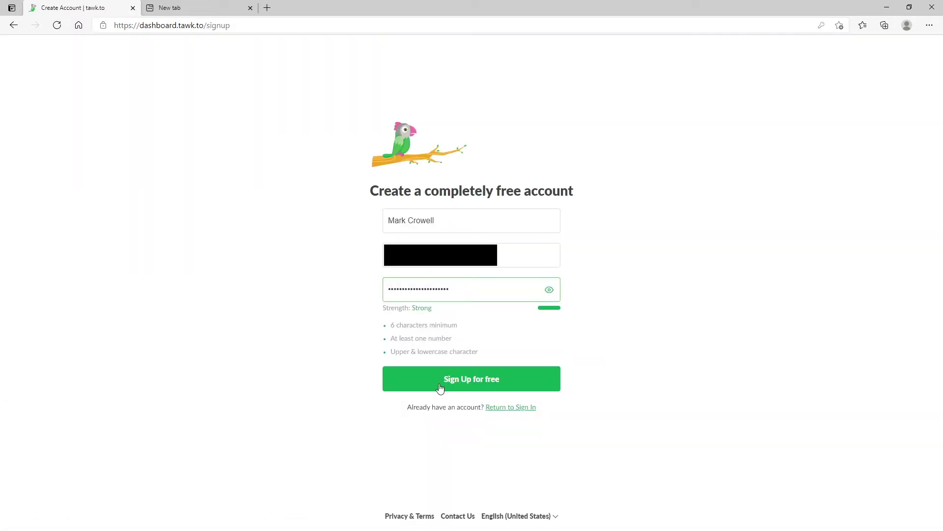
click(440, 385)
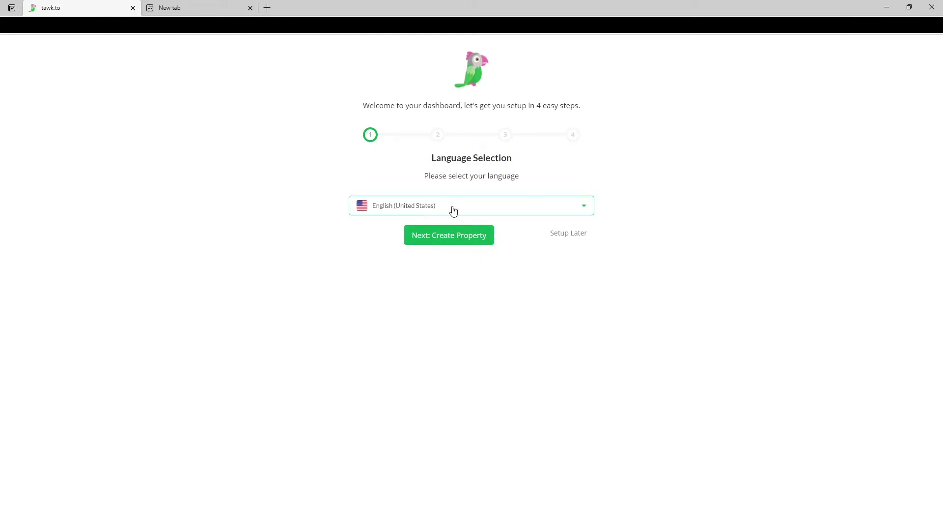
click(450, 244)
click(399, 205)
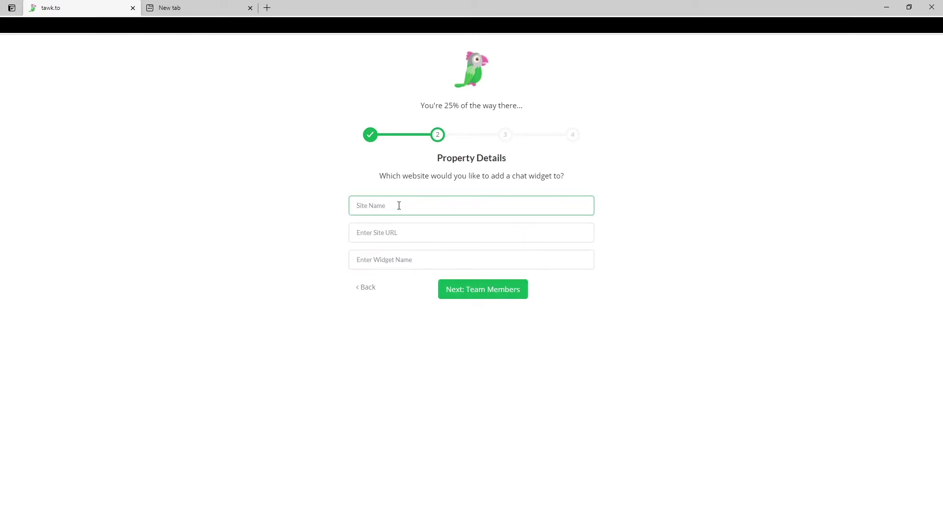
text(Wicky Demo)
key(Tab)
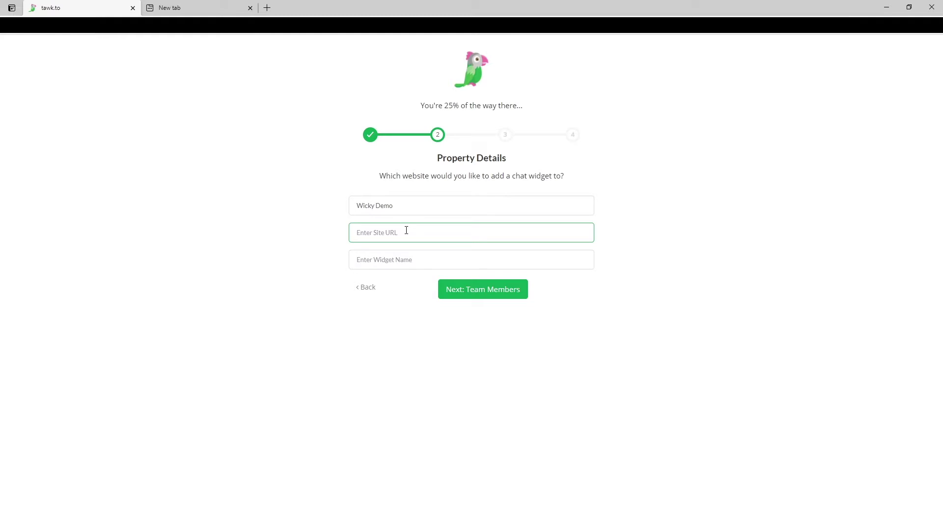
key(alt+Tab)
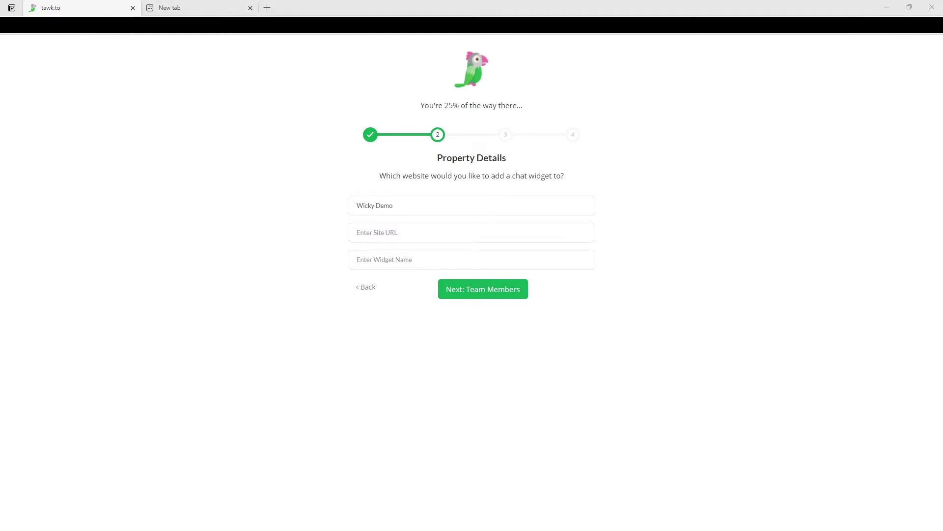
click(373, 234)
text(https://wickydemo.com/testing)
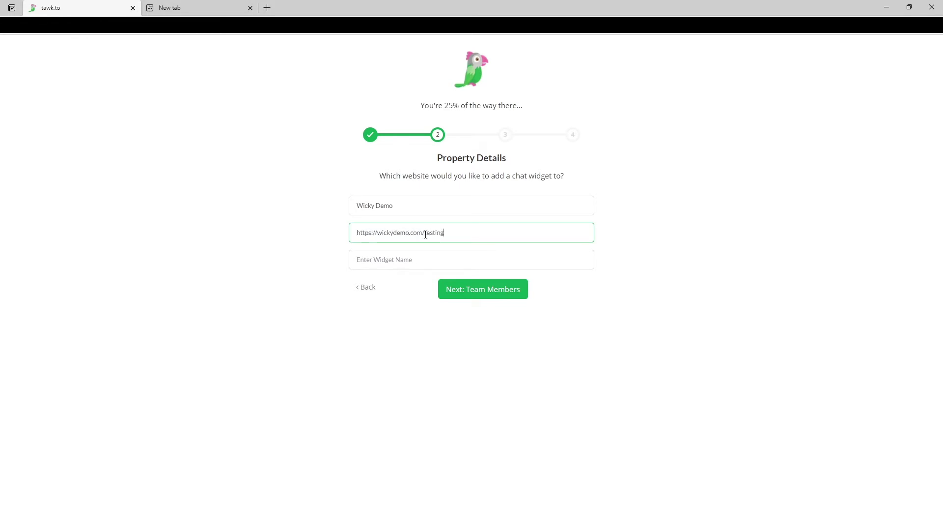
click(406, 259)
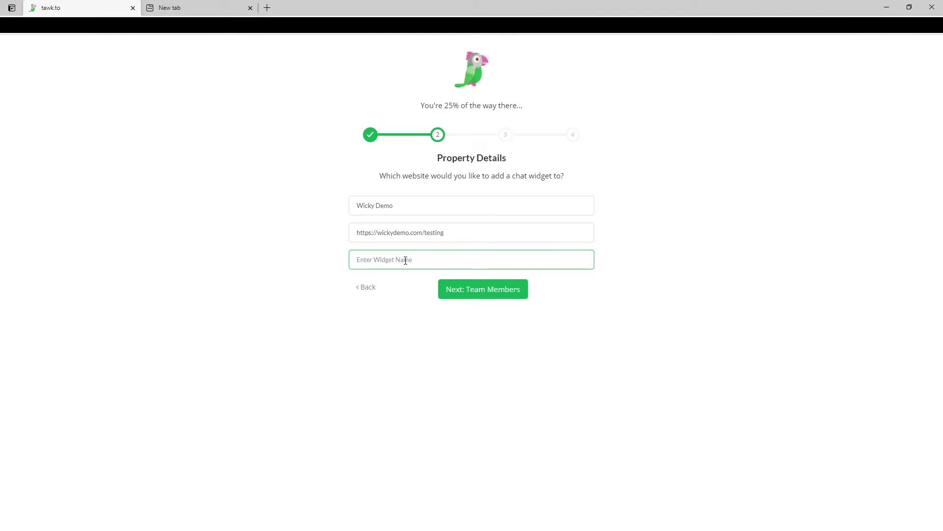
text(Wicky Demo)
click(472, 291)
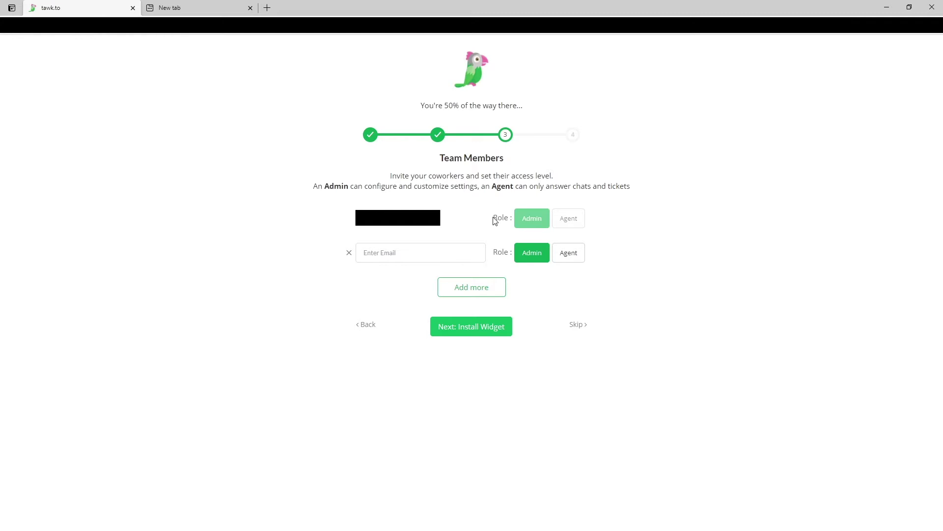
Proceed past the team member invitations and finish the widget installation stage with Wordpress as the platform
click(447, 251)
click(479, 333)
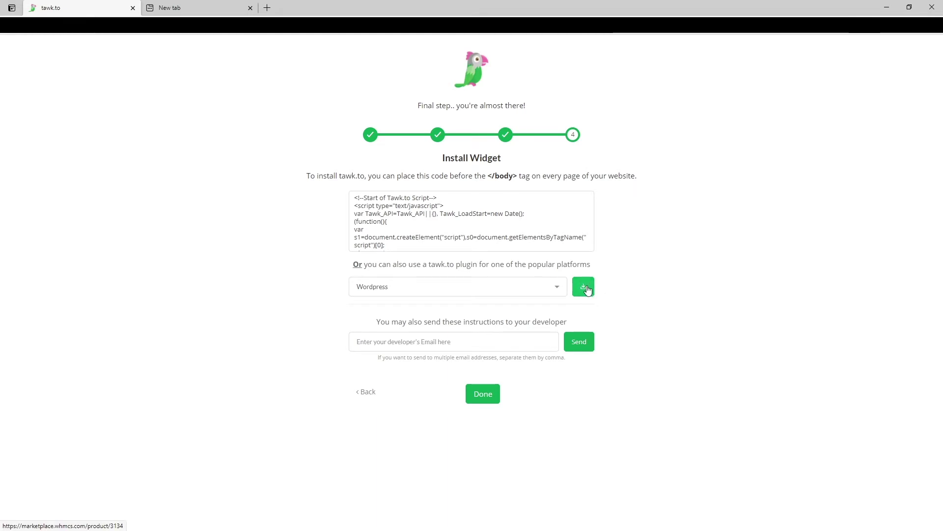
click(482, 402)
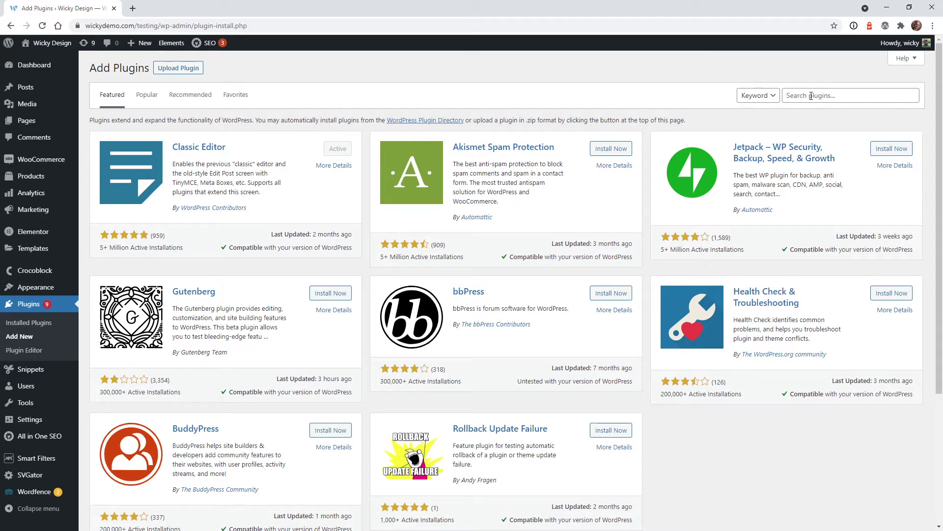
In the WordPress admin, search the plugins for tawk, then install and activate the Tawk.To Live Chat plugin
click(811, 96)
text(tawk)
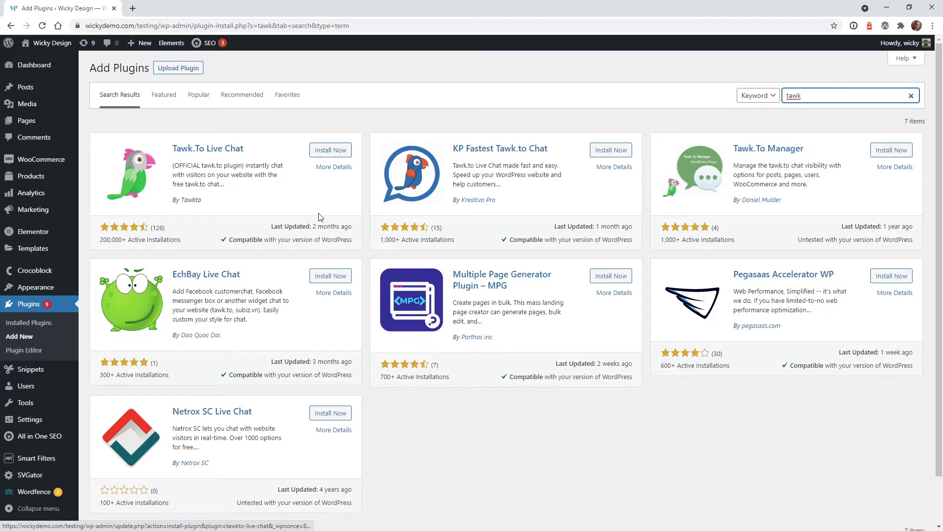
click(344, 152)
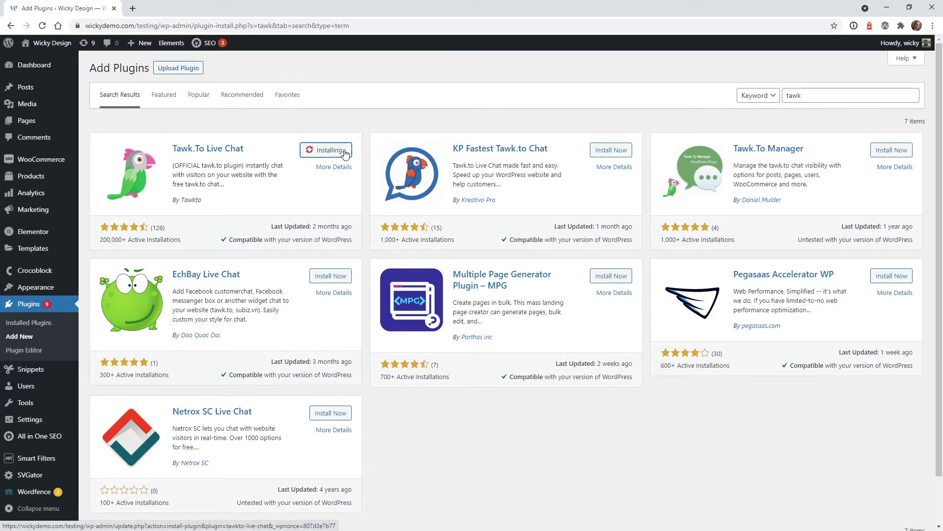
click(338, 156)
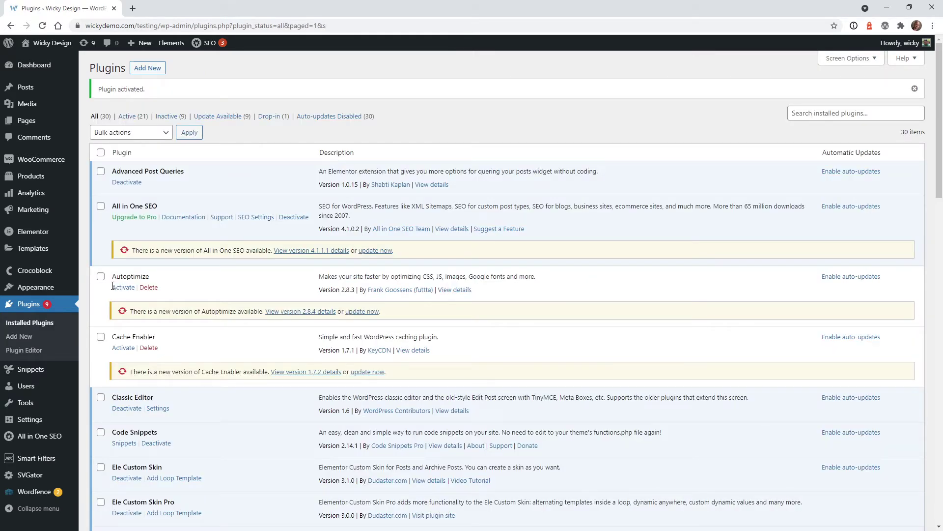
Open the Tawk.to plugin settings and log in with the account e-mail and password
mouse_move(36, 421)
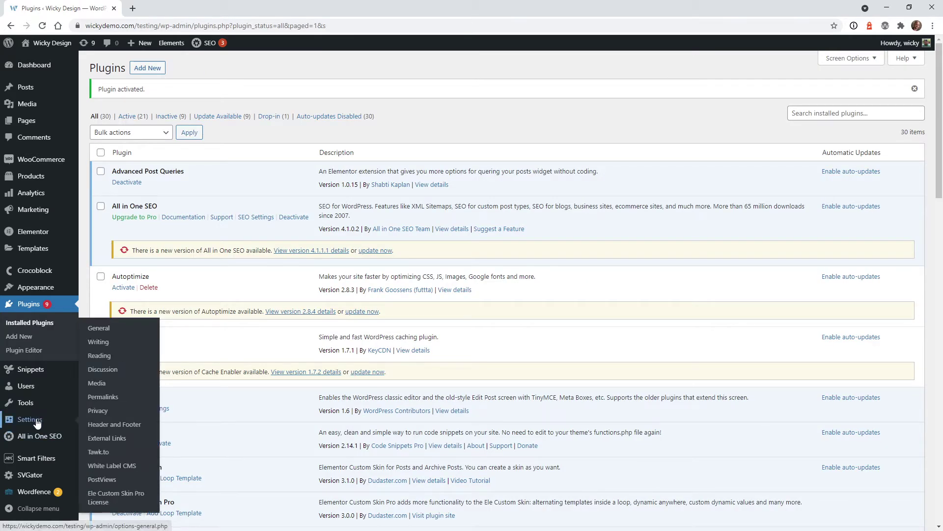
click(108, 453)
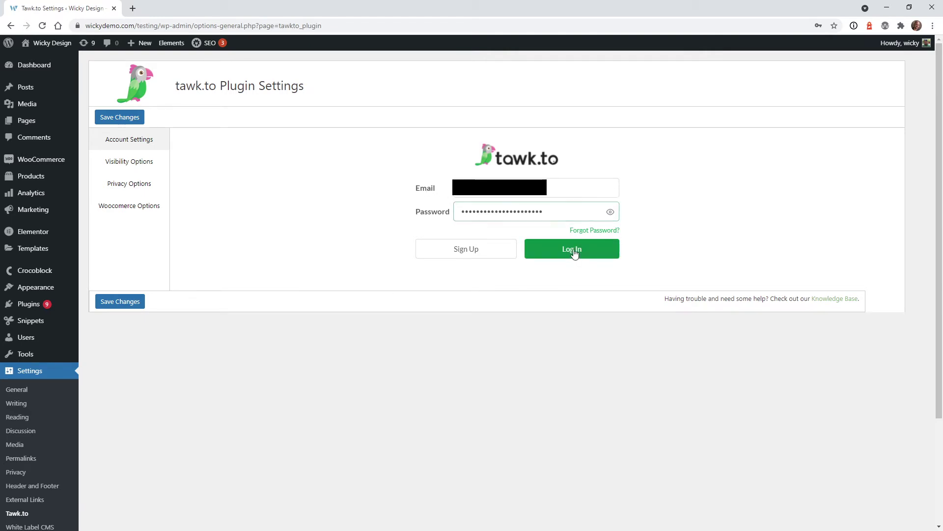
click(574, 251)
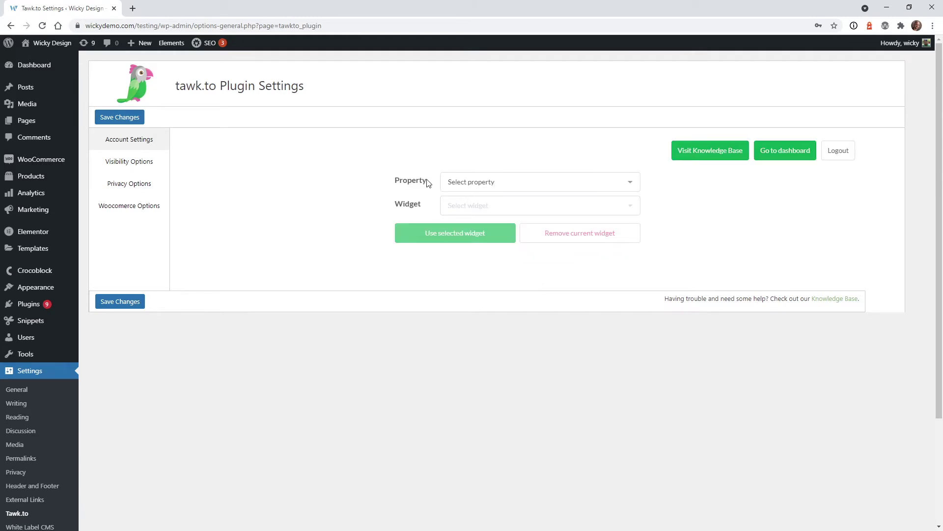
Select the Wicky Demo property and the Wicky Demo widget, and apply that widget to the site
click(454, 182)
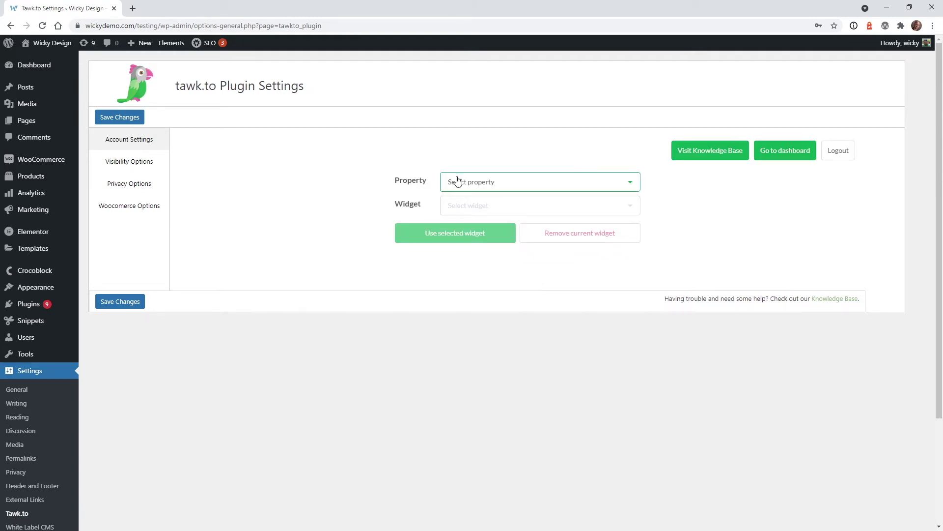
click(487, 208)
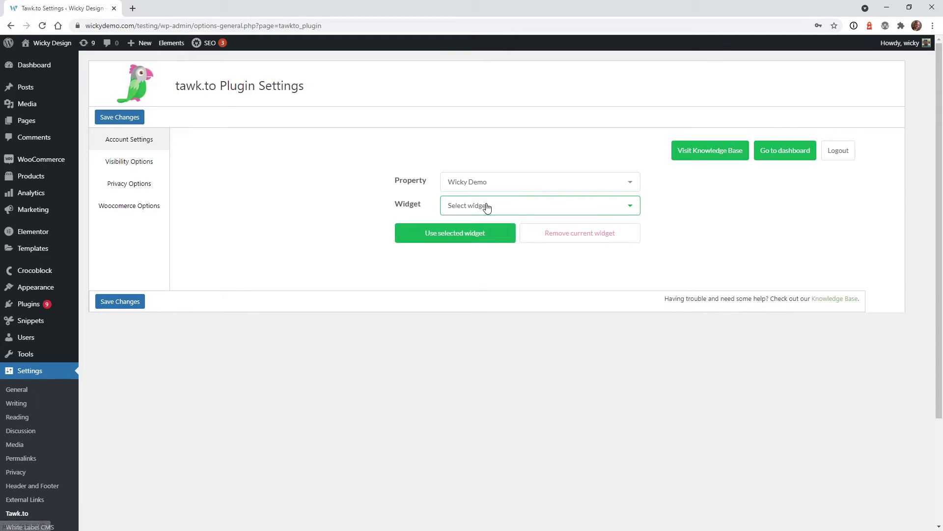
click(481, 208)
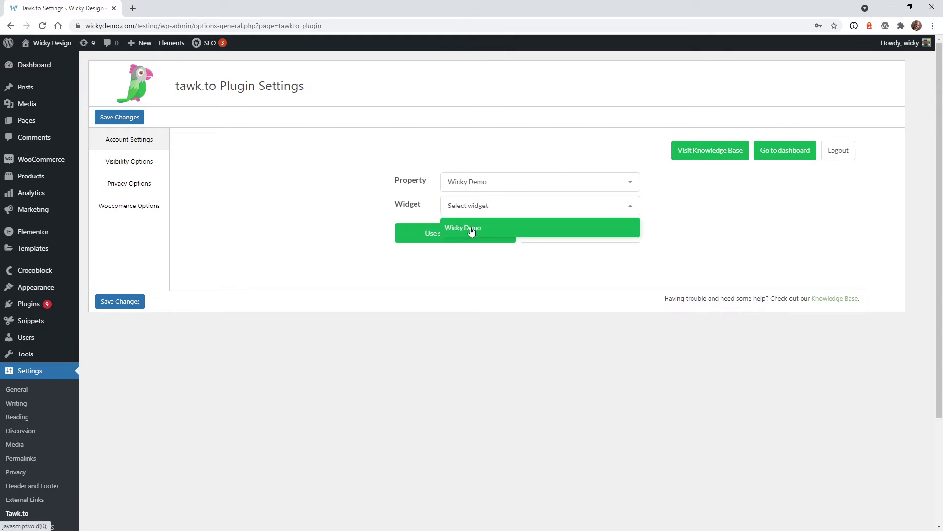
click(466, 228)
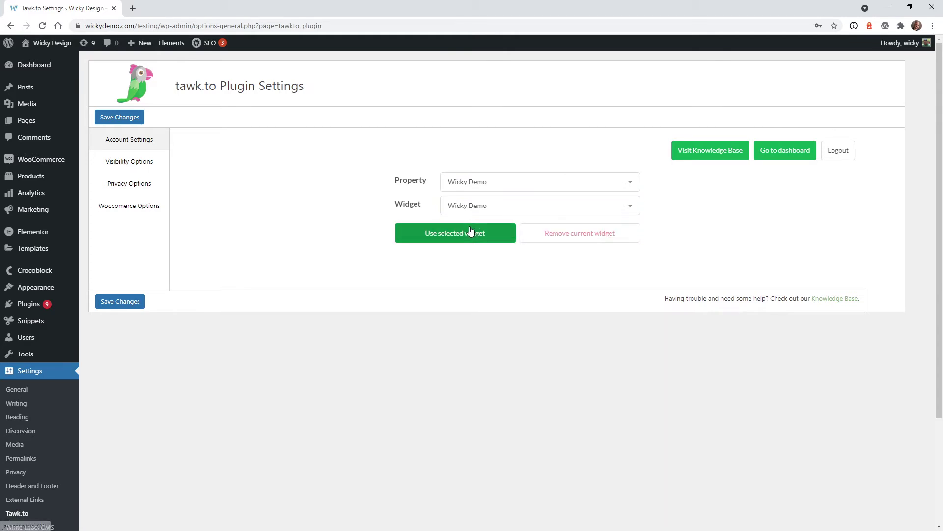
click(447, 237)
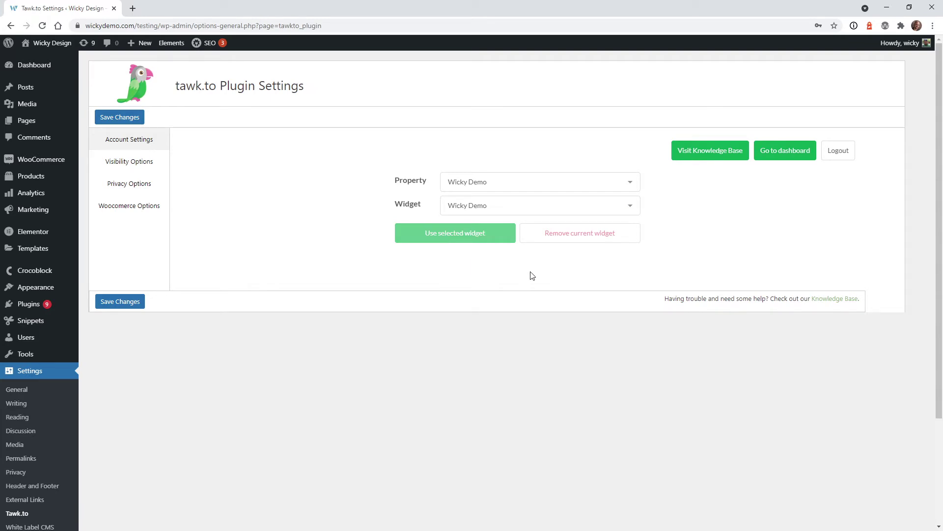
drag(460, 260, 590, 255)
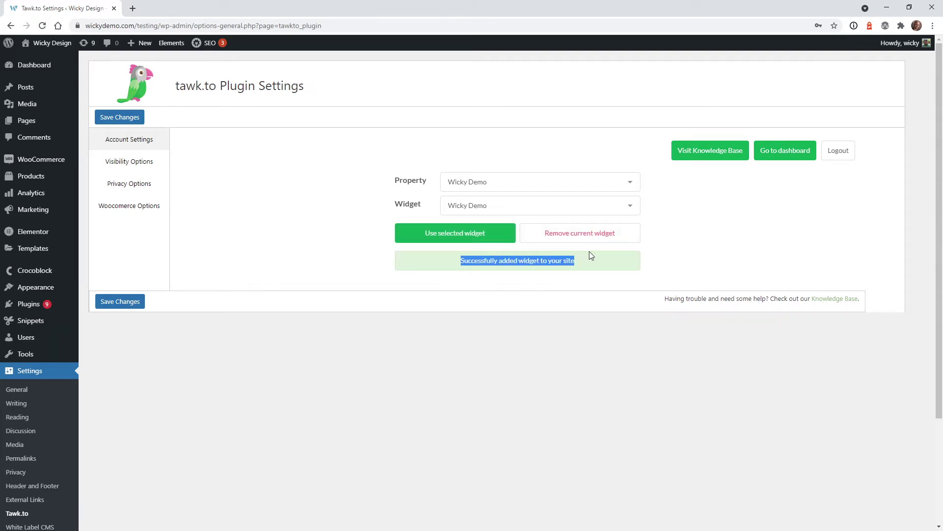
View the live site in a new tab and check the chat widget by opening and closing its chat window
mouse_move(49, 44)
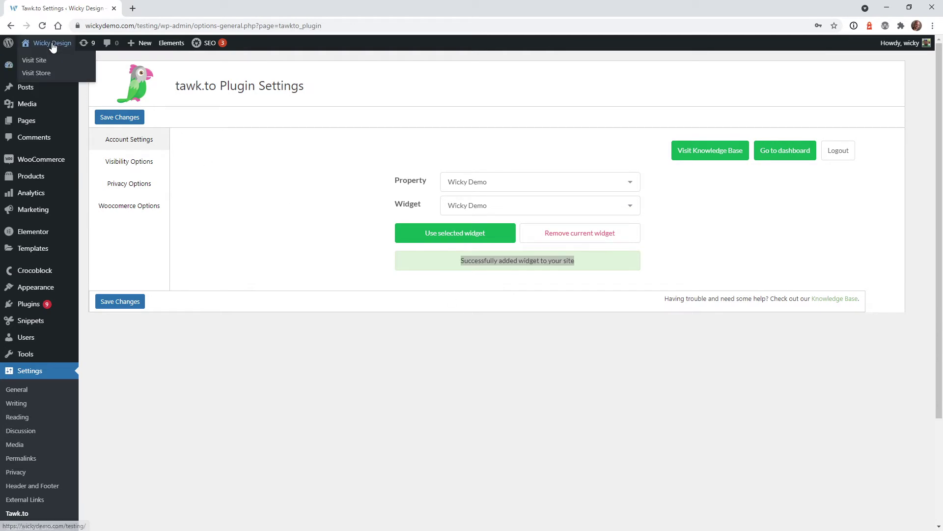
right_click(52, 64)
click(65, 67)
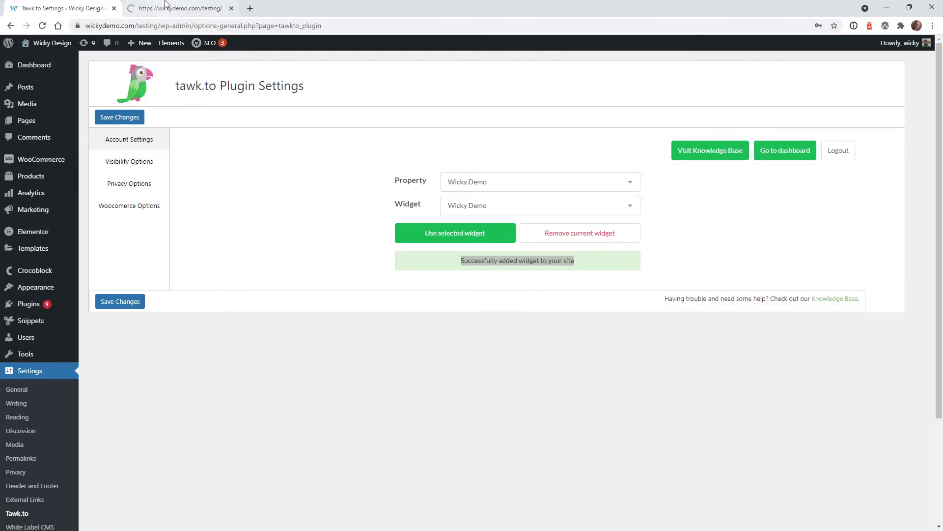
click(166, 5)
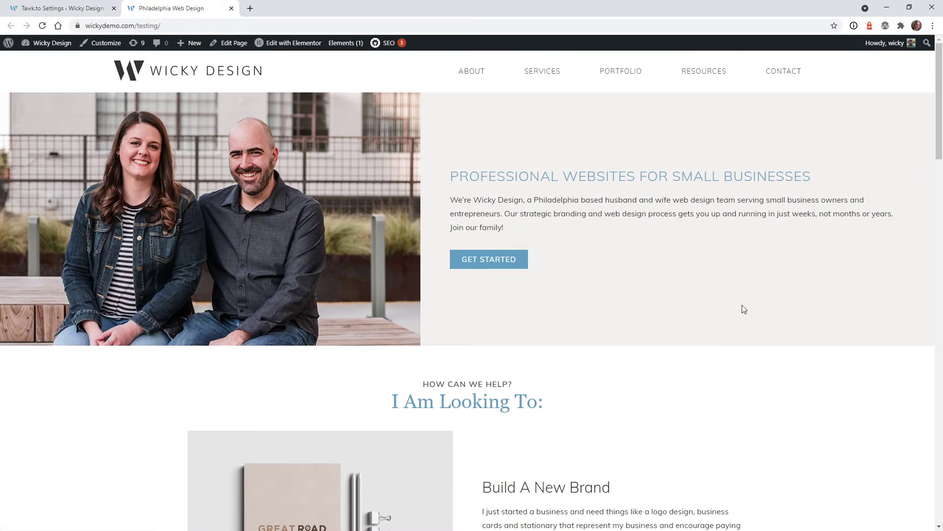
scroll(736, 316, down, 4)
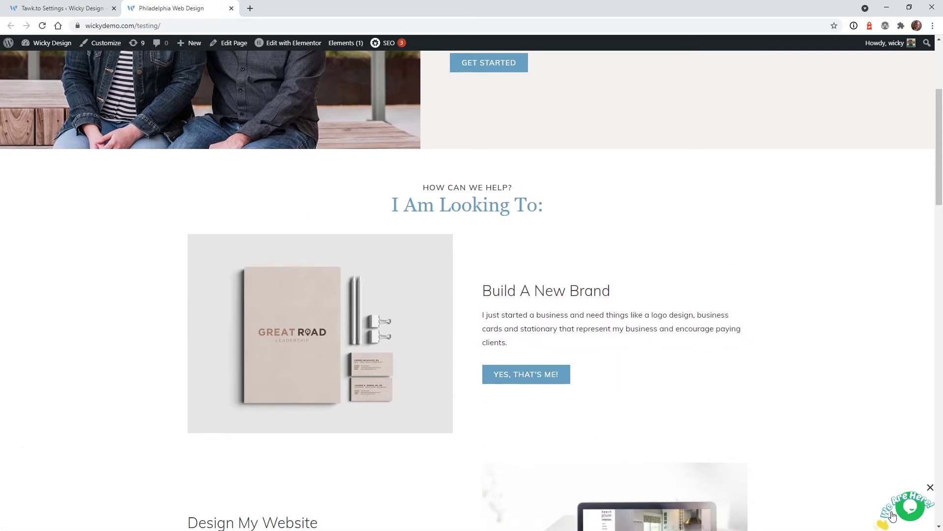
click(907, 504)
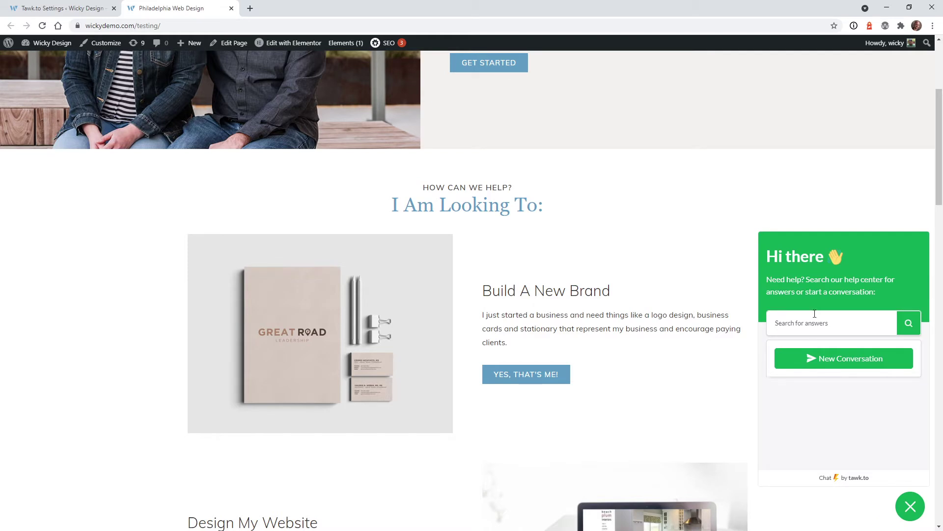
click(909, 507)
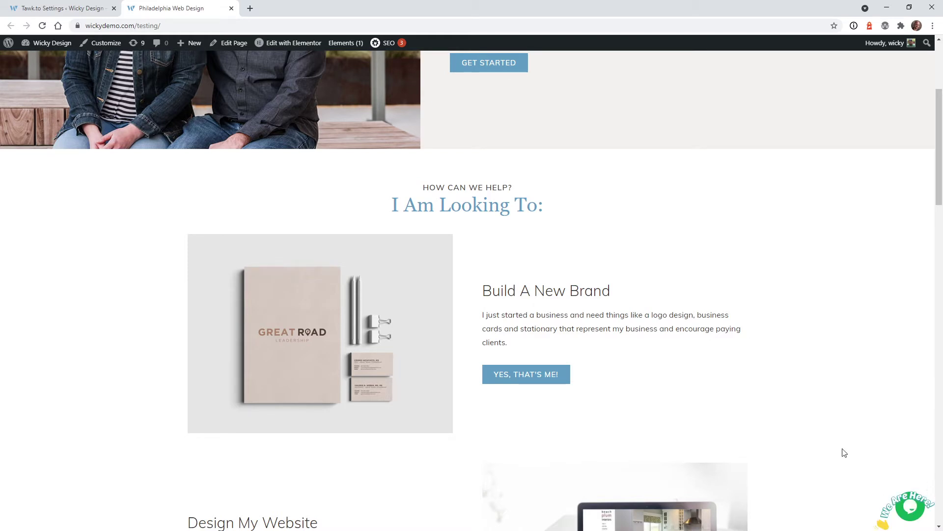
scroll(790, 407, up, 4)
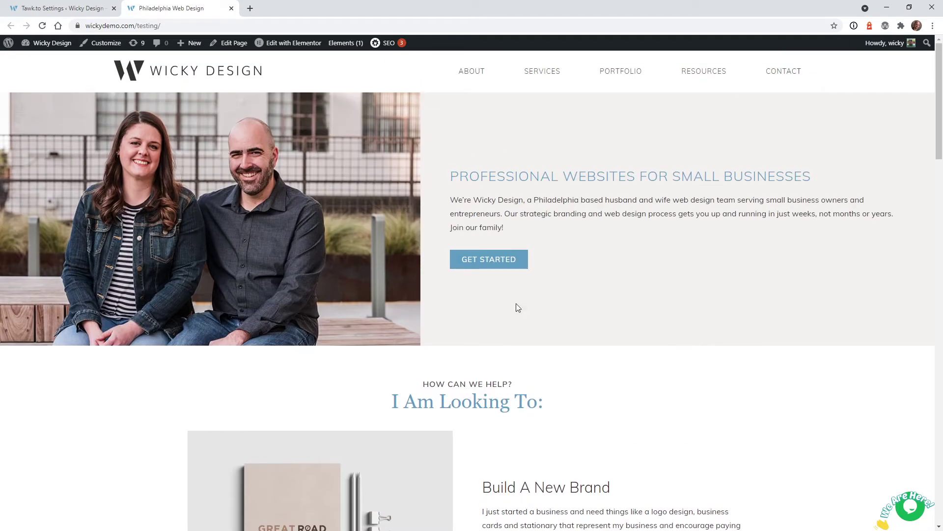
Return to the Tawk.to plugin settings and enable the visibility option that excludes the widget on specific URLs
click(63, 8)
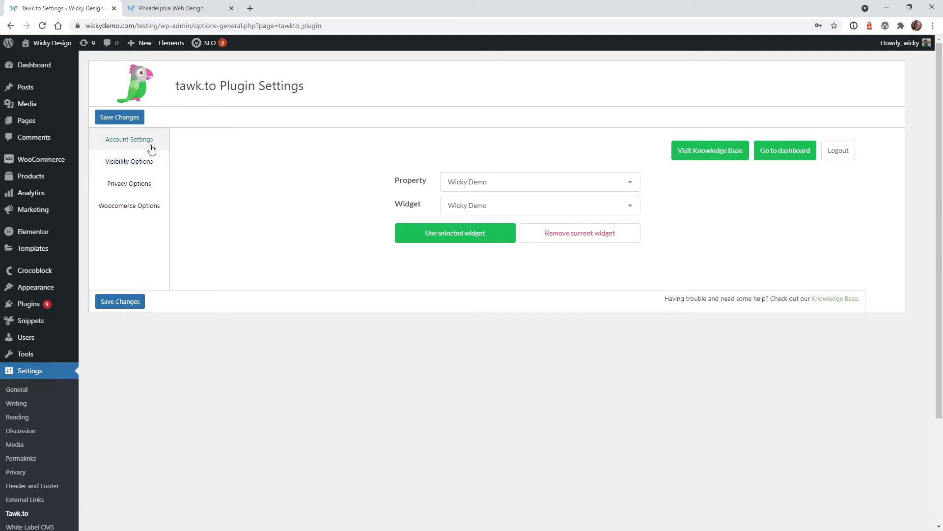
click(132, 169)
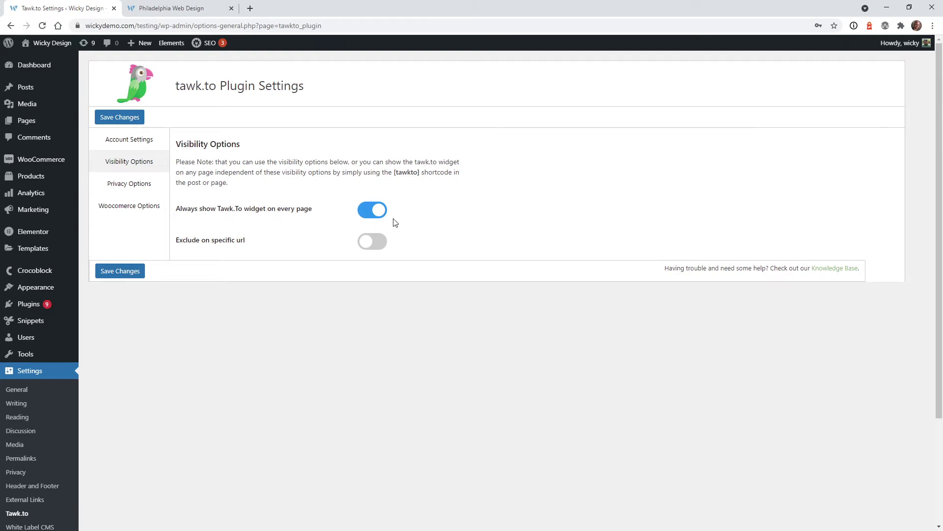
click(229, 241)
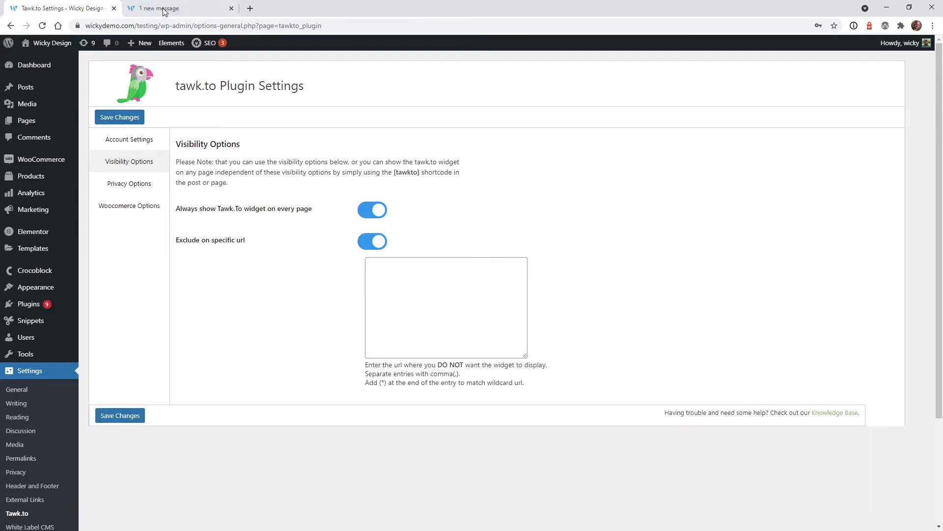
click(182, 8)
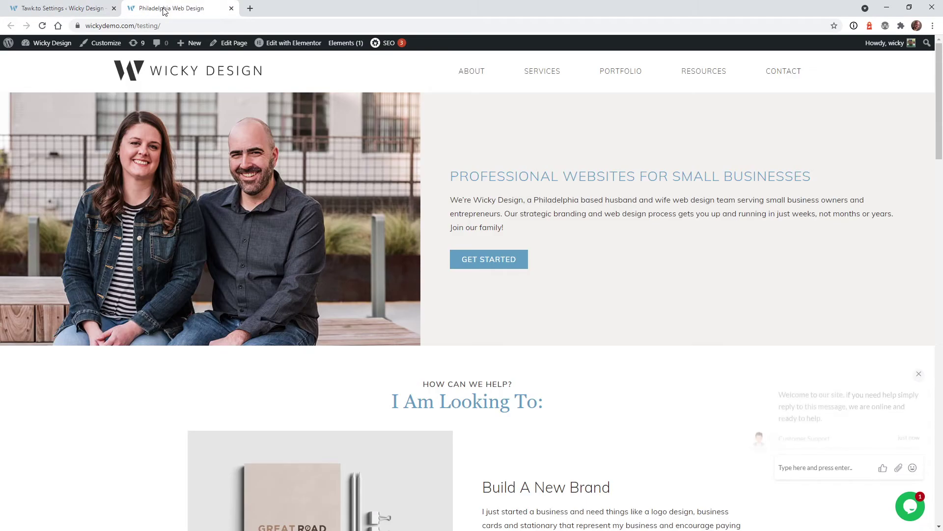
right_click(783, 80)
click(829, 148)
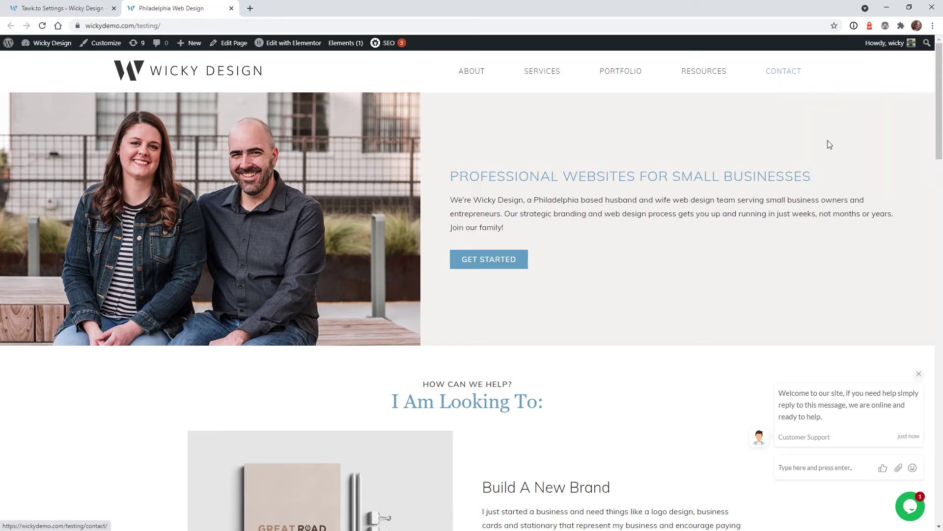
click(69, 9)
click(403, 272)
text(https://wickydemo.com/testing/contact/)
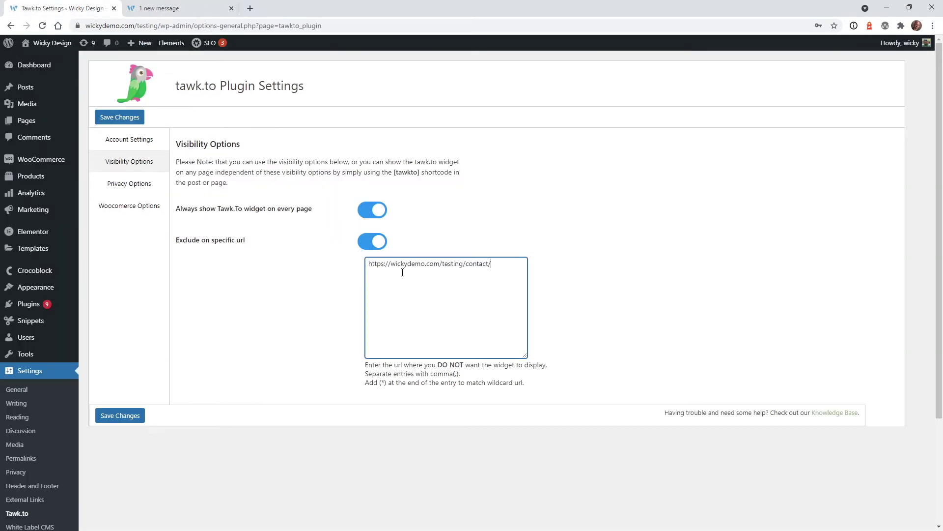
click(130, 417)
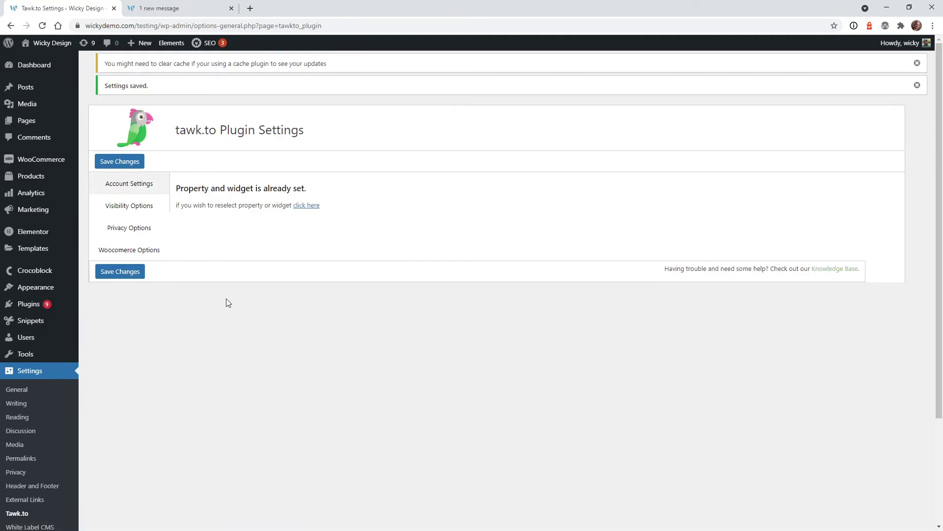
Review the saved visibility options, and check the live Contact page from top to bottom for the chat widget
click(140, 209)
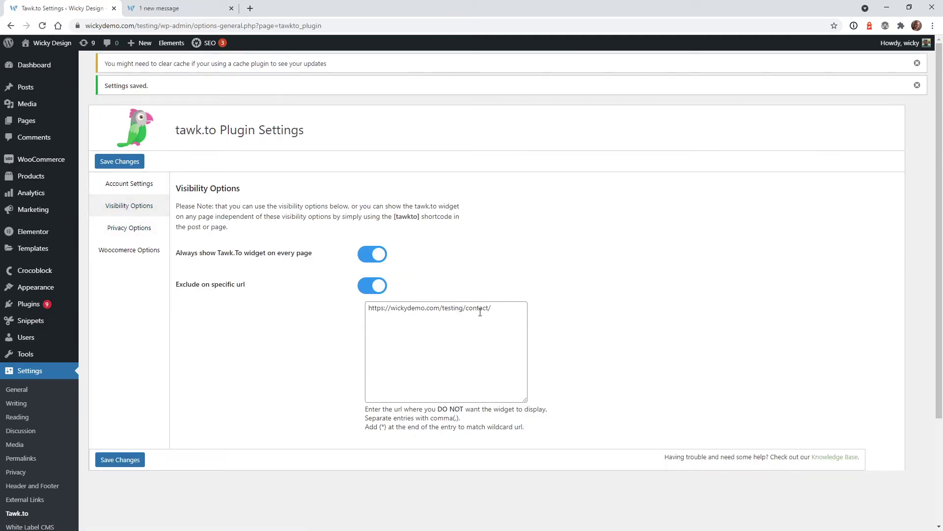
click(211, 9)
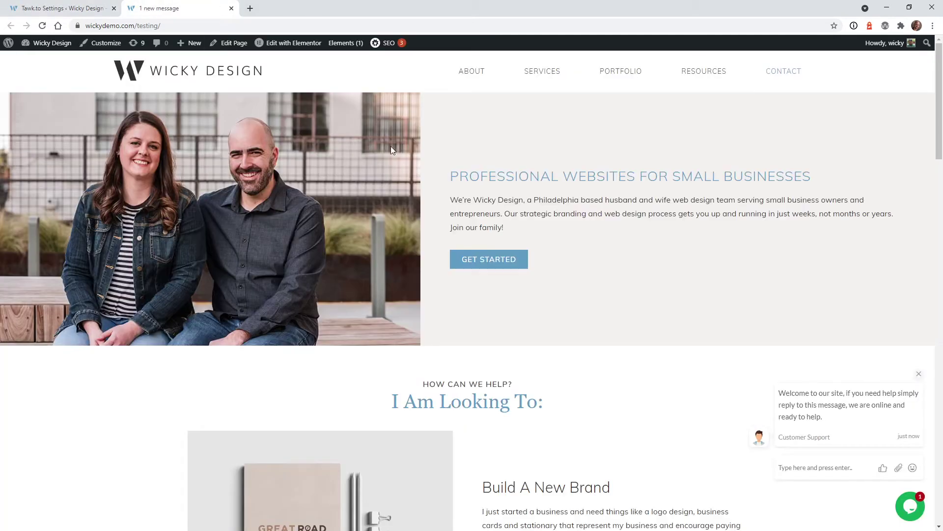
click(777, 72)
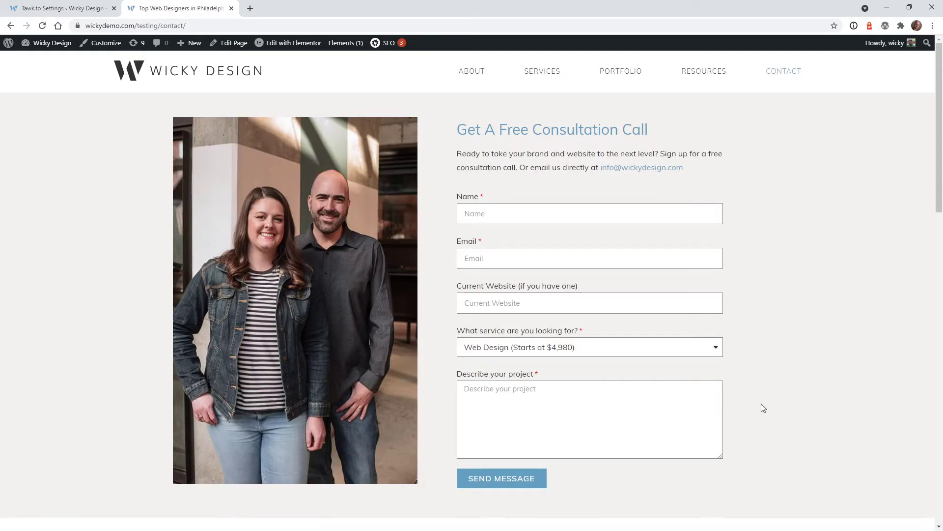
scroll(761, 405, down, 15)
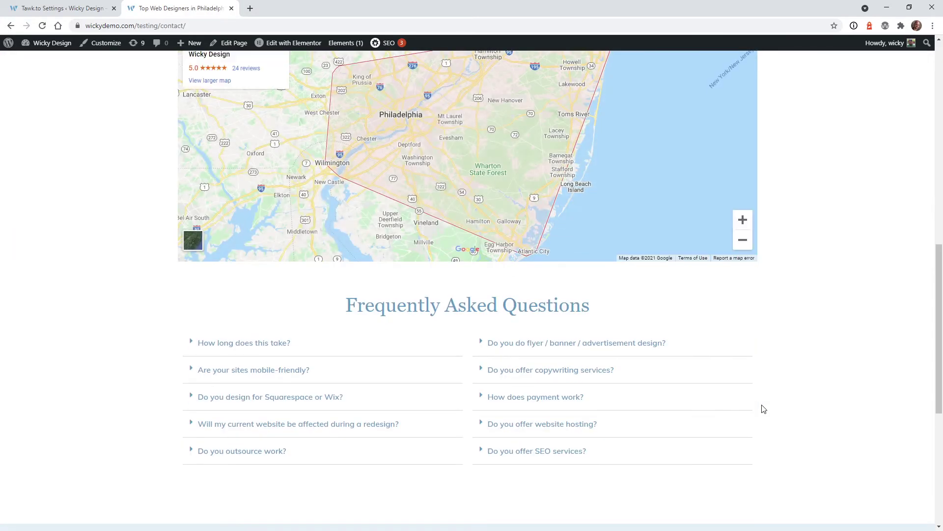
scroll(762, 407, up, 15)
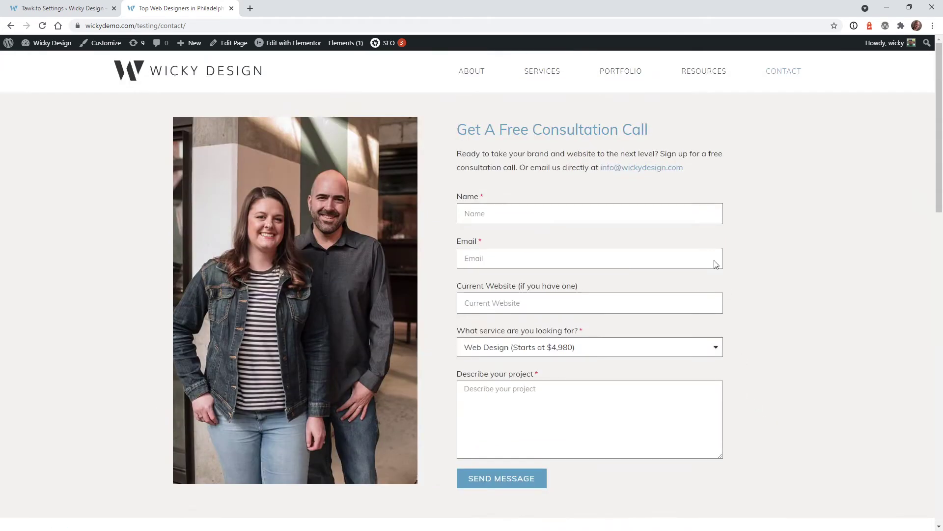
Review the Tawk.to plugin's privacy and WooCommerce options
click(64, 8)
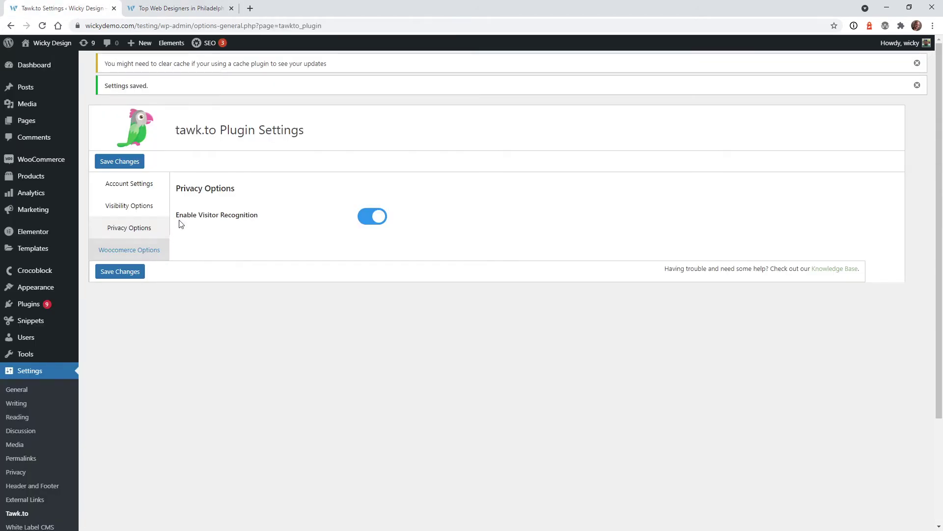
click(141, 253)
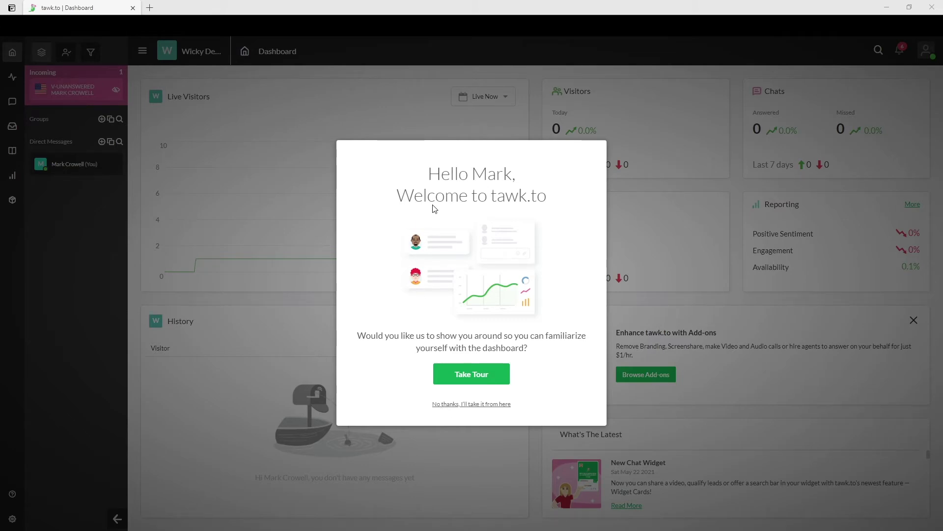
In the tawk.to dashboard, decline the welcome tour and look through the Monitoring, Active Chats and Messaging sections before returning to the dashboard overview
click(457, 404)
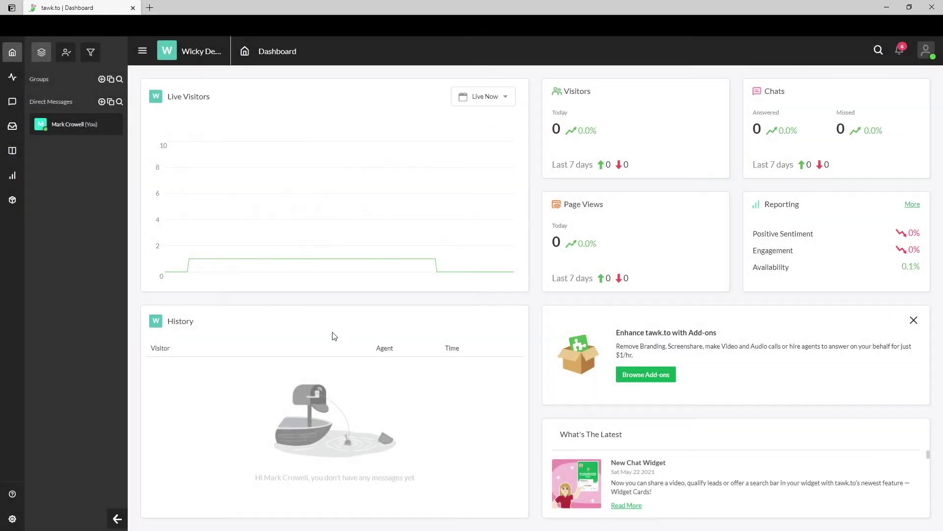
click(13, 84)
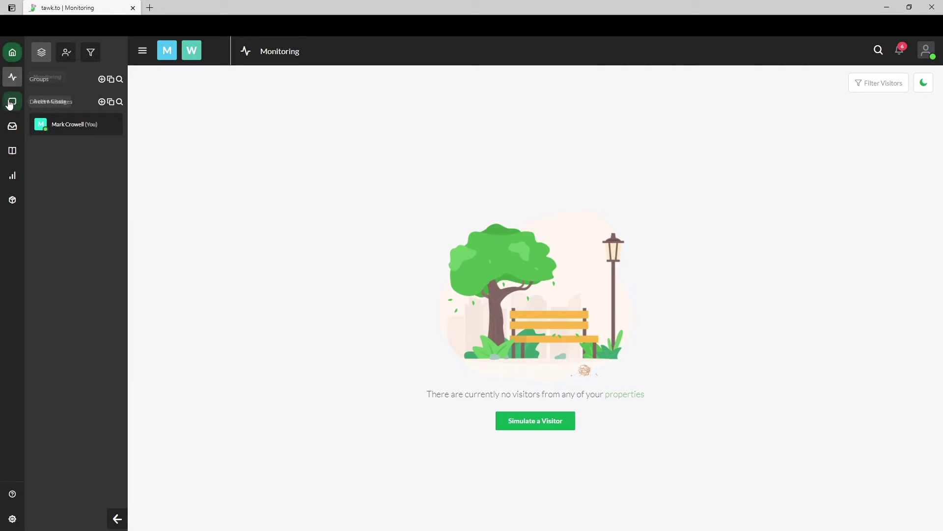
click(11, 104)
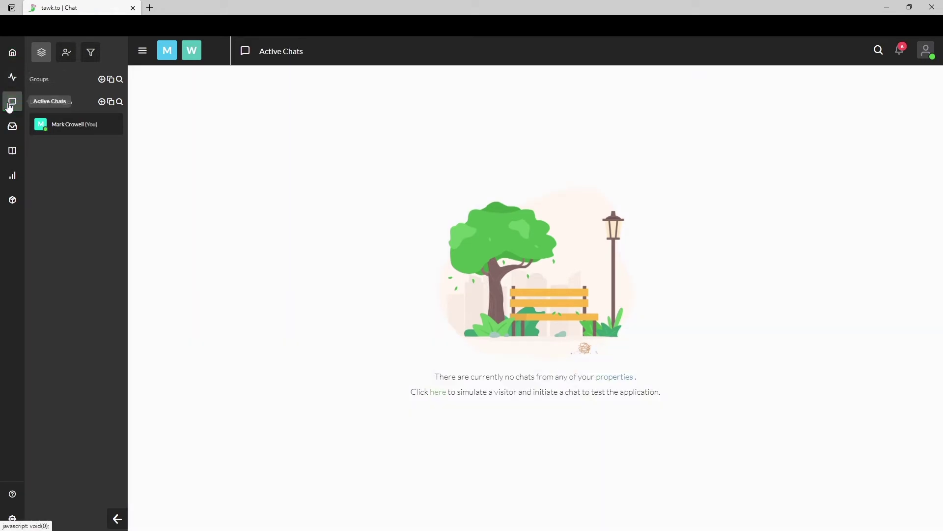
click(11, 130)
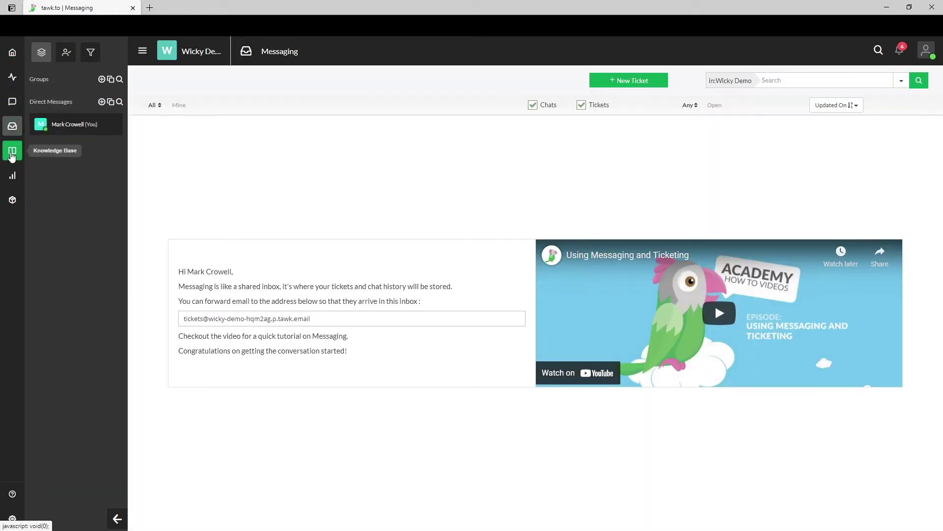
click(11, 102)
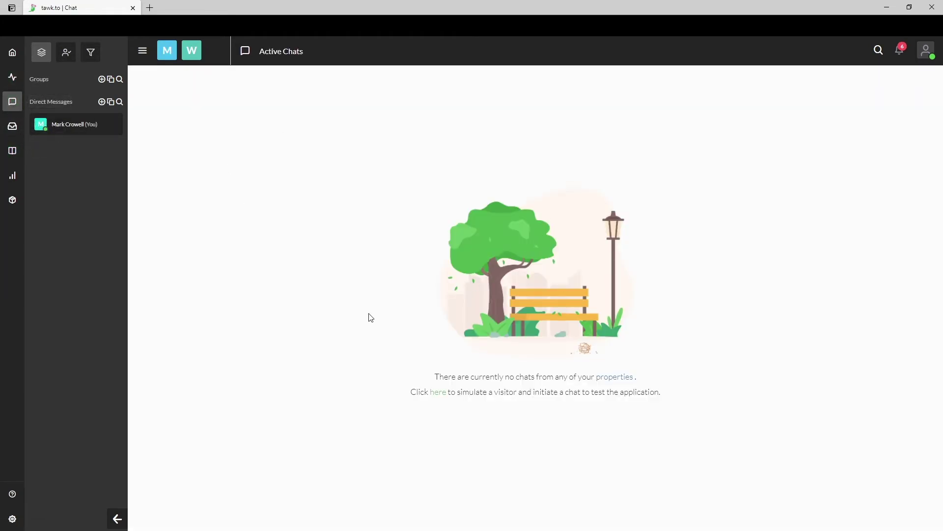
click(12, 58)
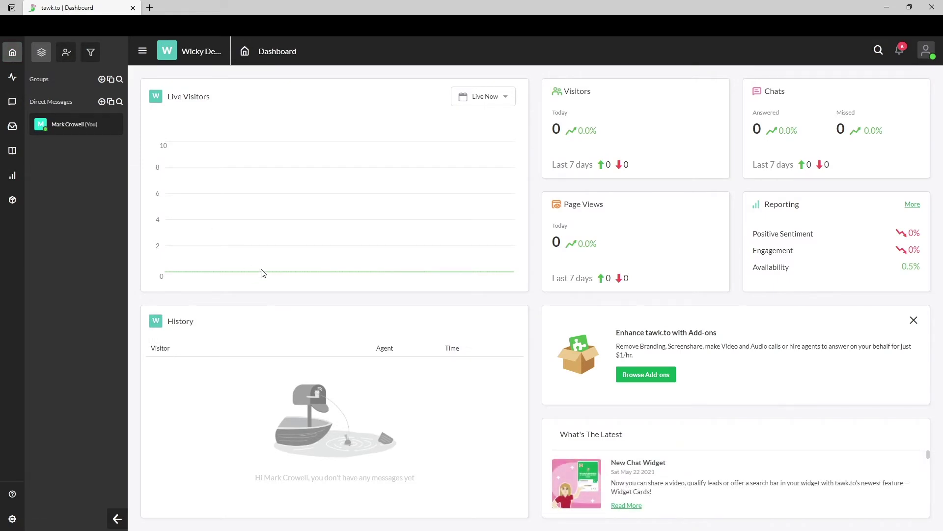
Open the Wicky Demo property's administration overview and examine its property URL
click(13, 520)
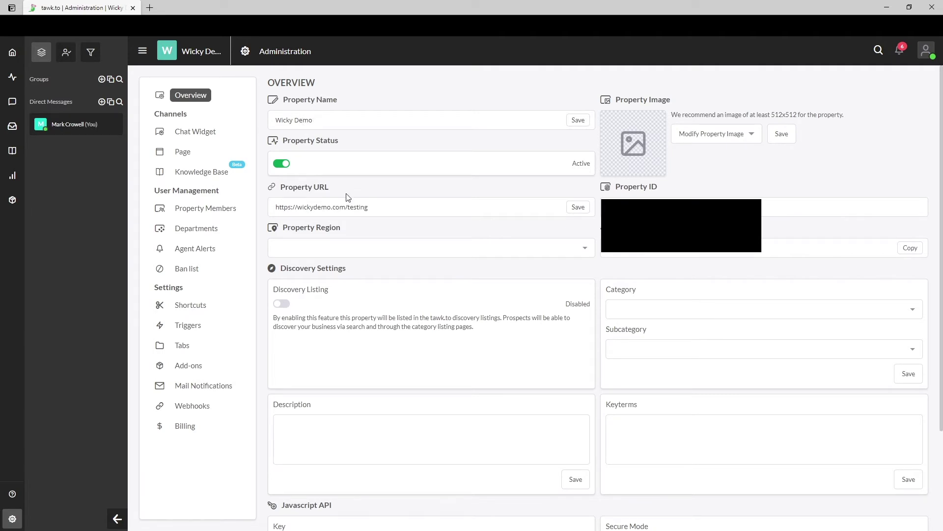
drag(377, 205, 274, 222)
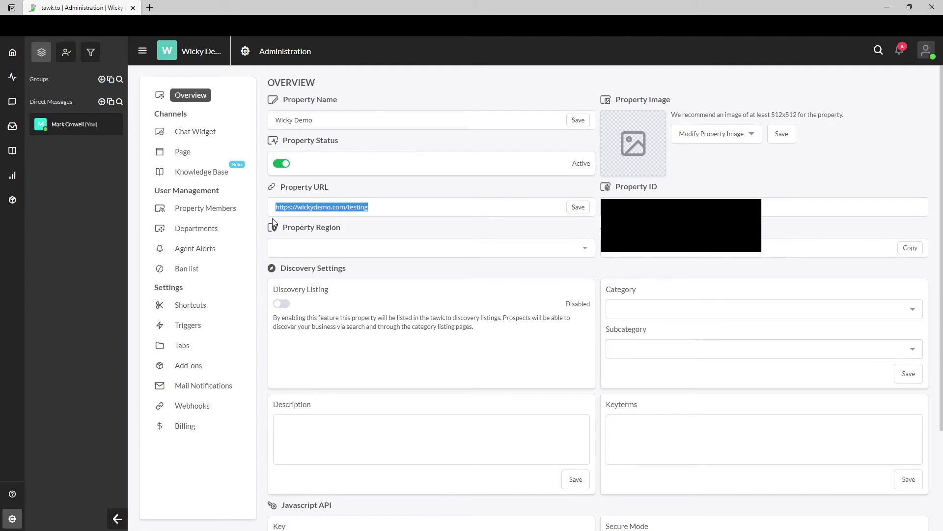
click(375, 190)
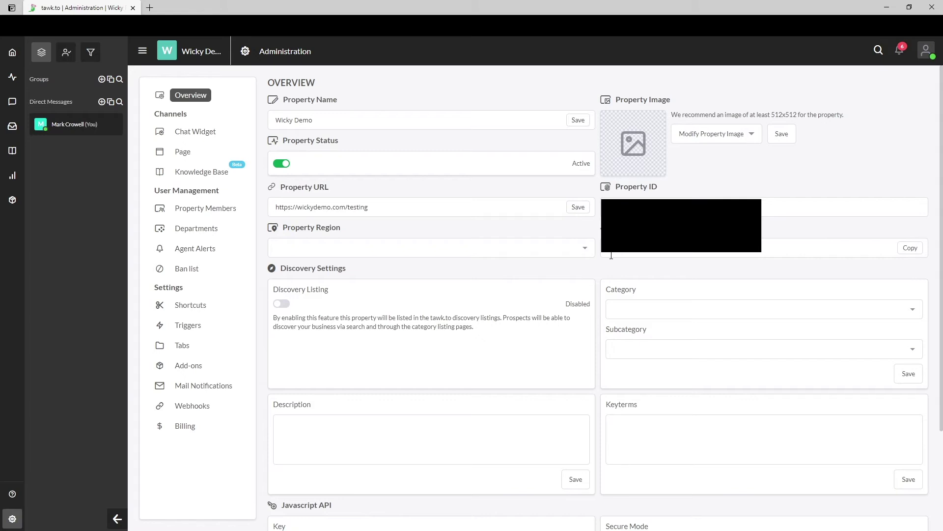
Open the advanced appearance settings of the Wicky Demo chat widget and disable the attention grabber
click(199, 134)
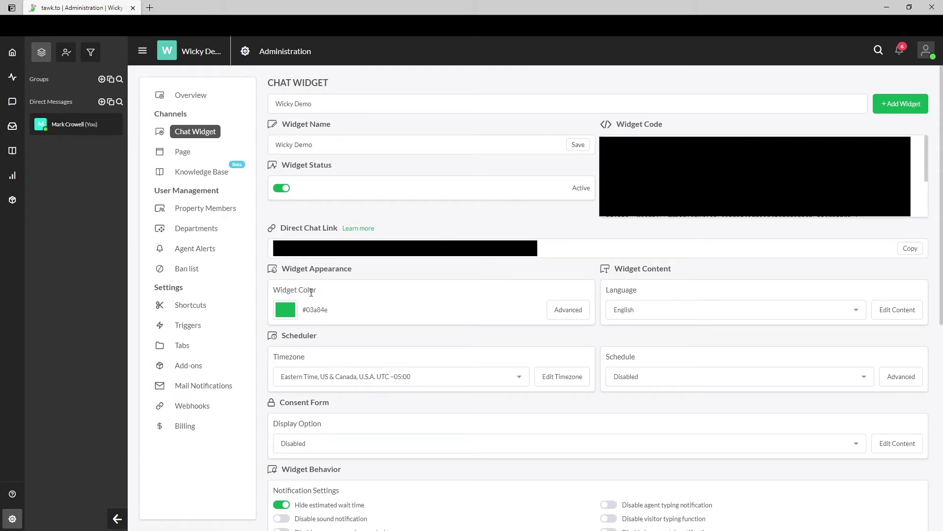
click(564, 315)
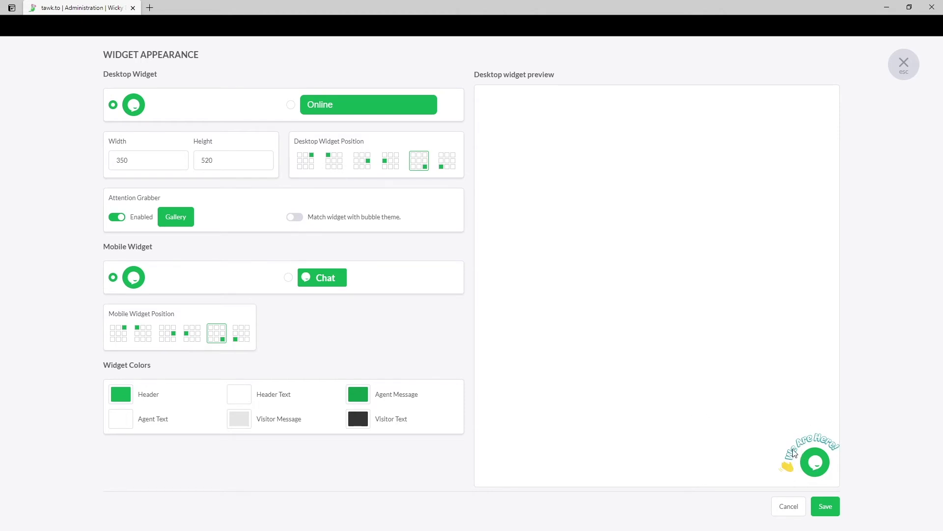
click(116, 217)
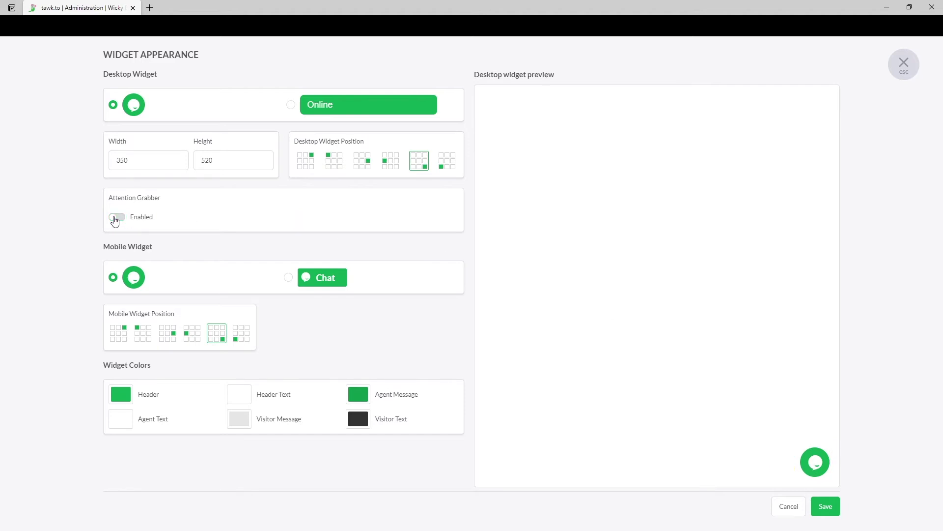
click(117, 217)
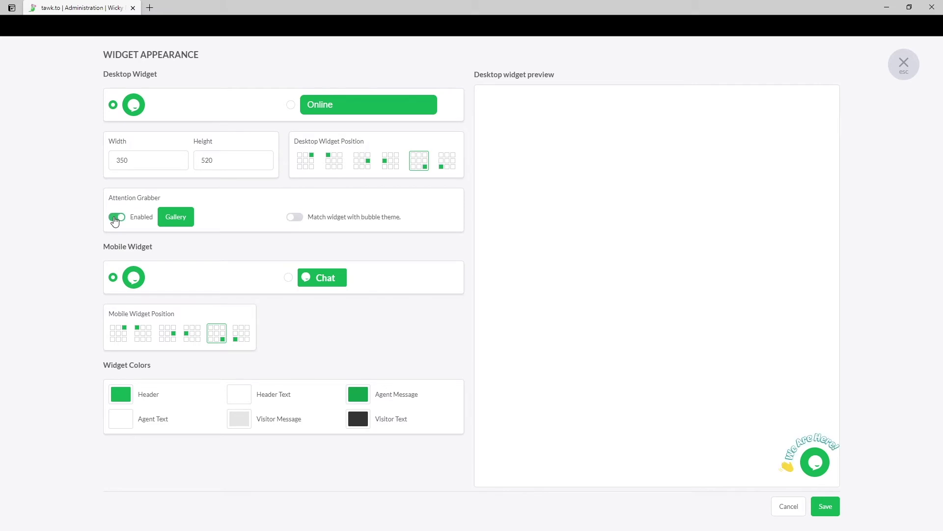
click(116, 217)
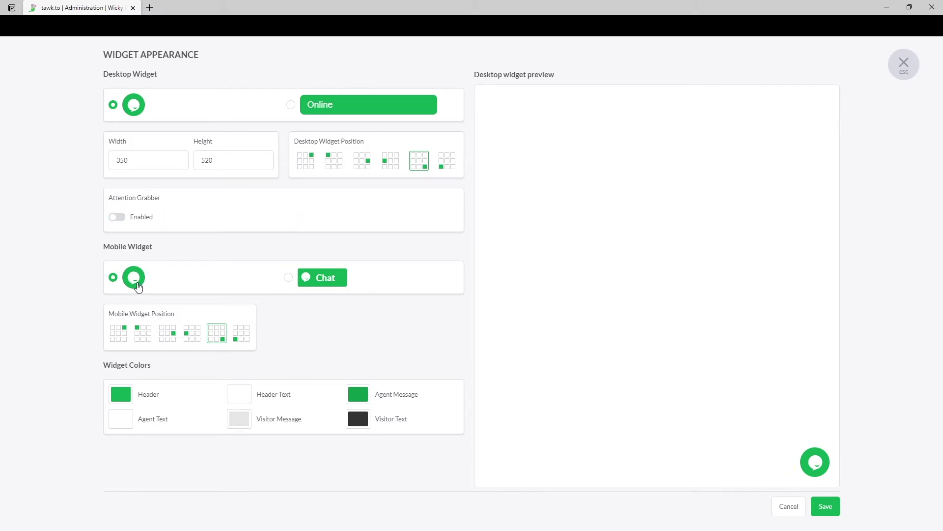
Change the chat widget's header color to the red #bd2727
click(121, 396)
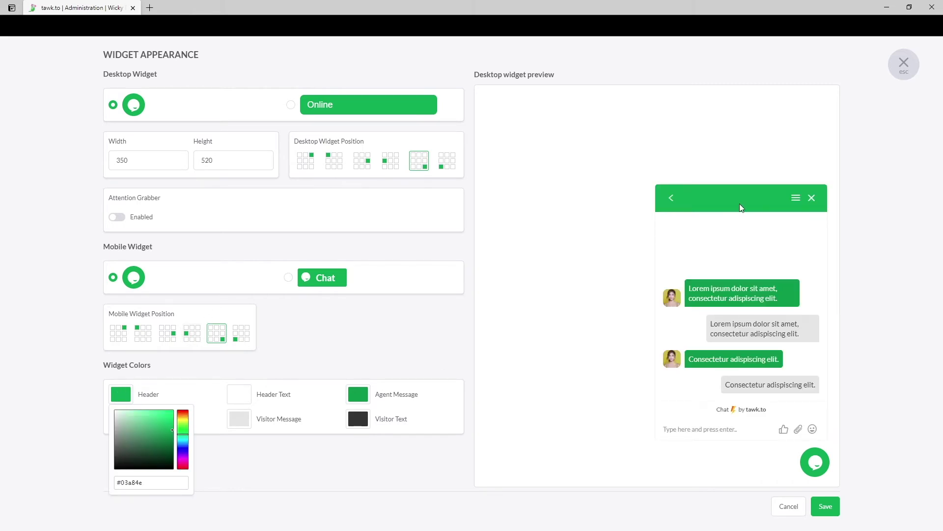
drag(182, 417, 183, 409)
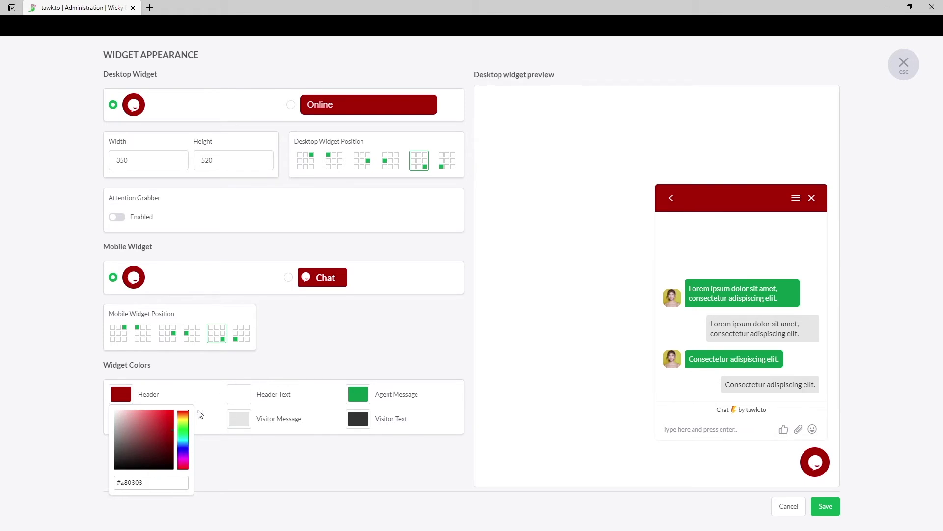
click(166, 434)
click(160, 425)
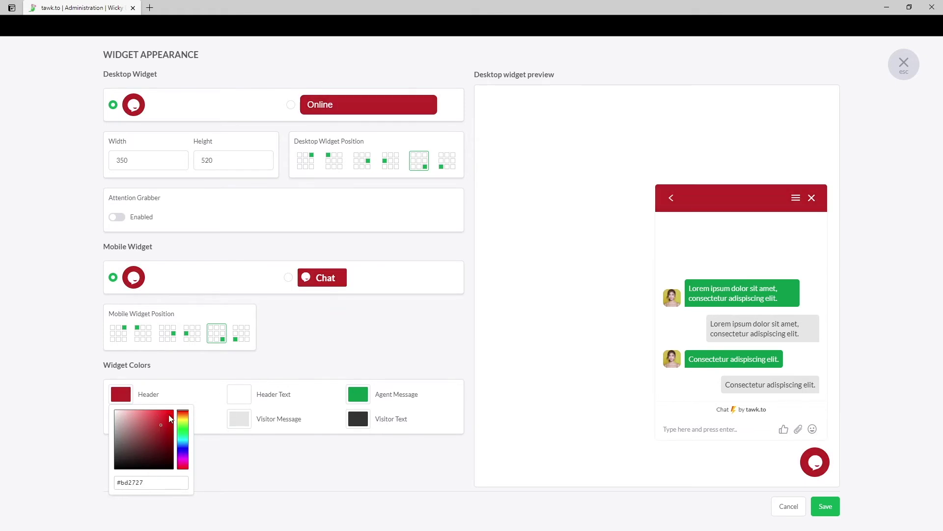
click(256, 462)
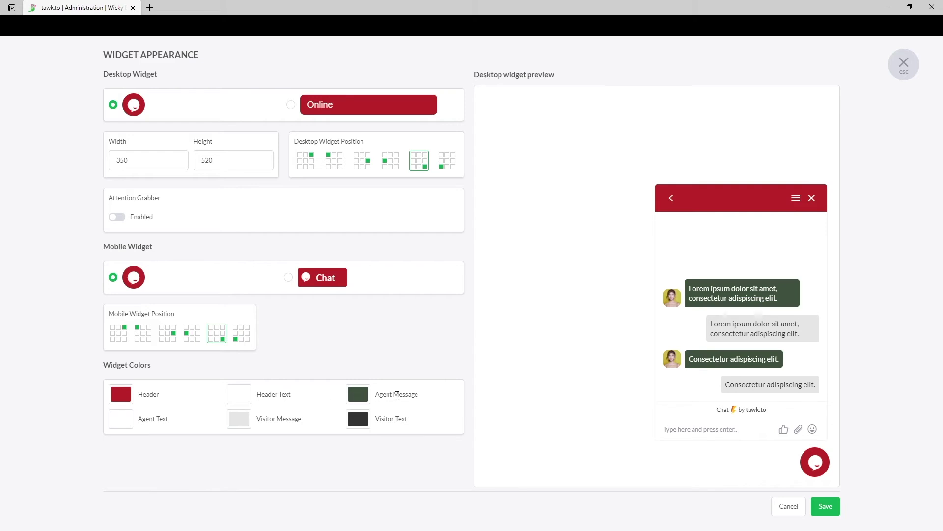
Change the chat widget's agent message color to a medium green
click(358, 394)
mouse_move(398, 423)
mouse_down()
mouse_move(381, 432)
mouse_move(388, 447)
mouse_move(378, 415)
mouse_move(393, 443)
mouse_up()
click(231, 470)
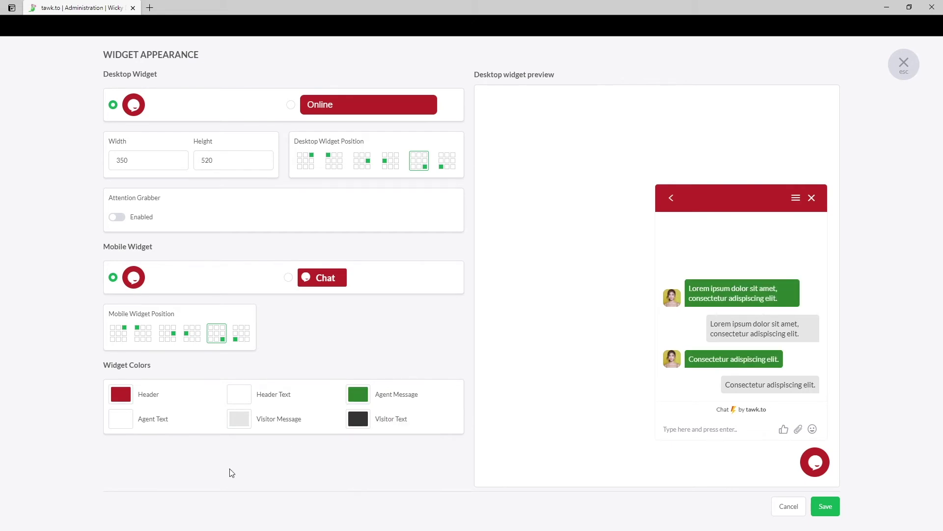
Change the chat widget's visitor message color to the light gray #dbdada
click(238, 420)
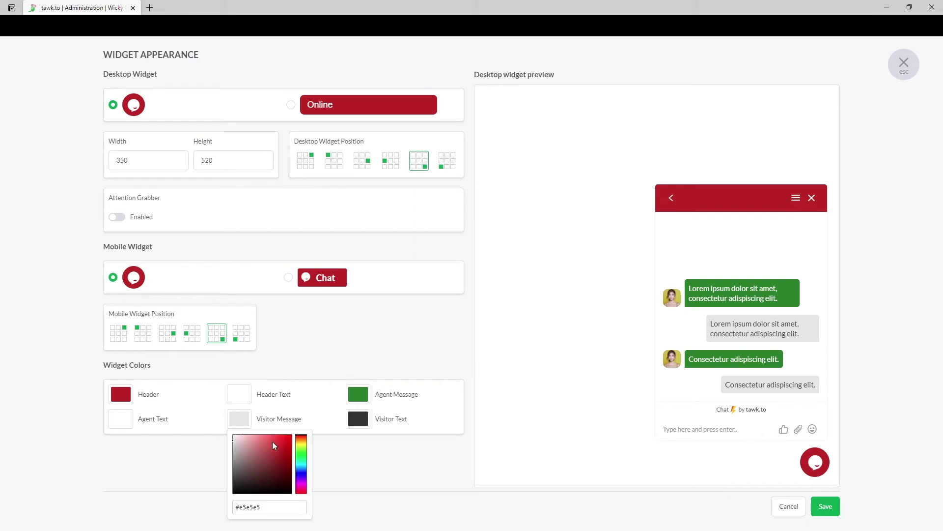
click(276, 446)
drag(277, 445, 234, 447)
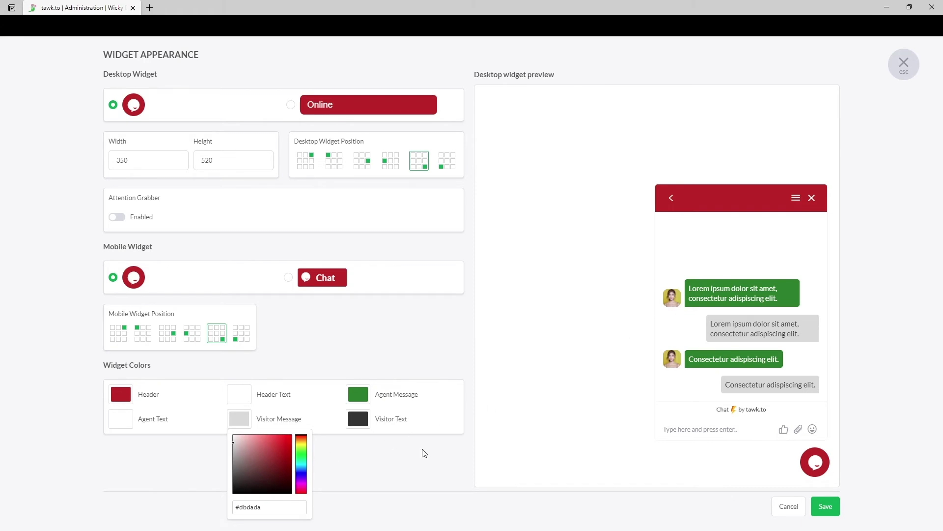
Close the visitor message color picker and try the top-right position for the mobile widget
drag(259, 506, 232, 511)
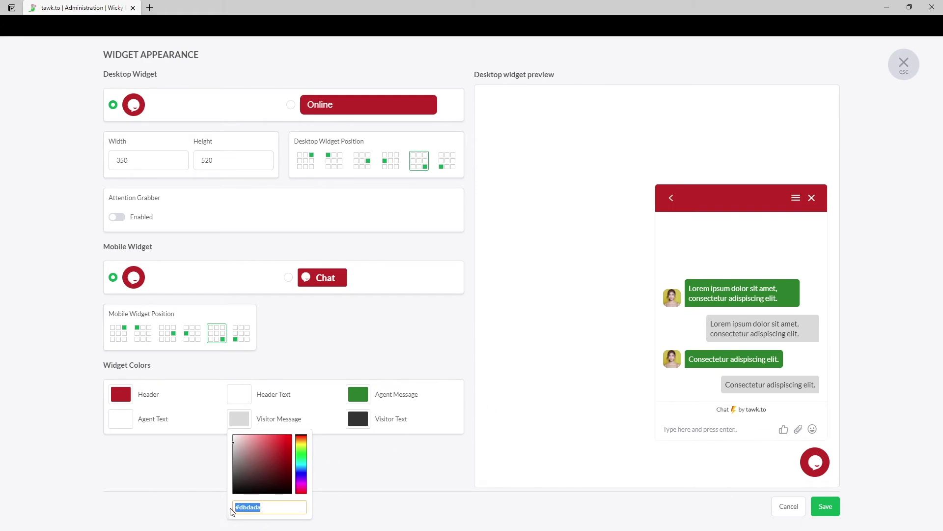
click(170, 466)
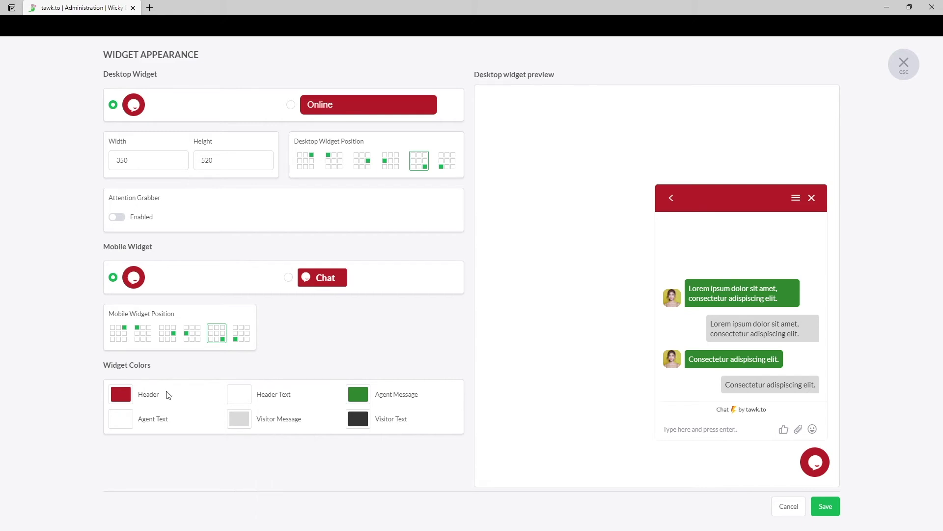
click(118, 333)
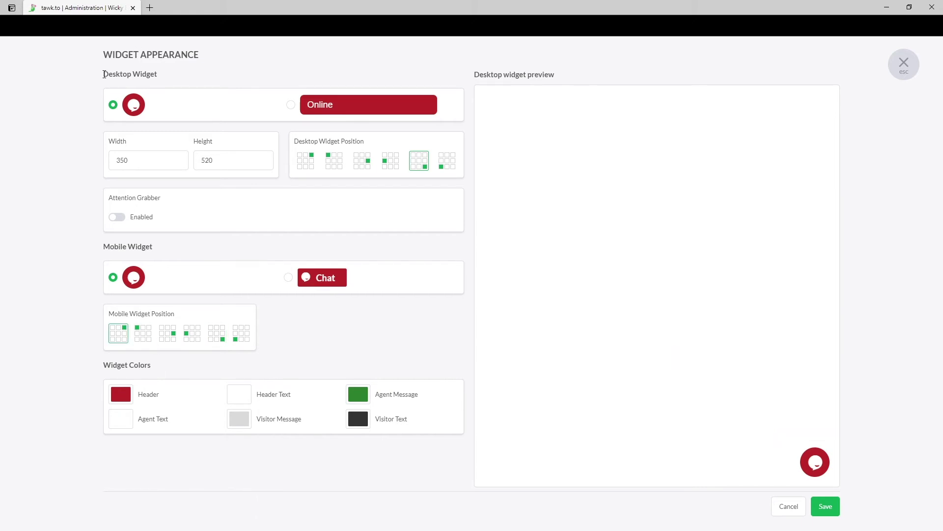
drag(104, 74, 166, 78)
drag(104, 245, 172, 248)
Try out the available desktop widget positions one after another in the preview
click(335, 163)
click(362, 161)
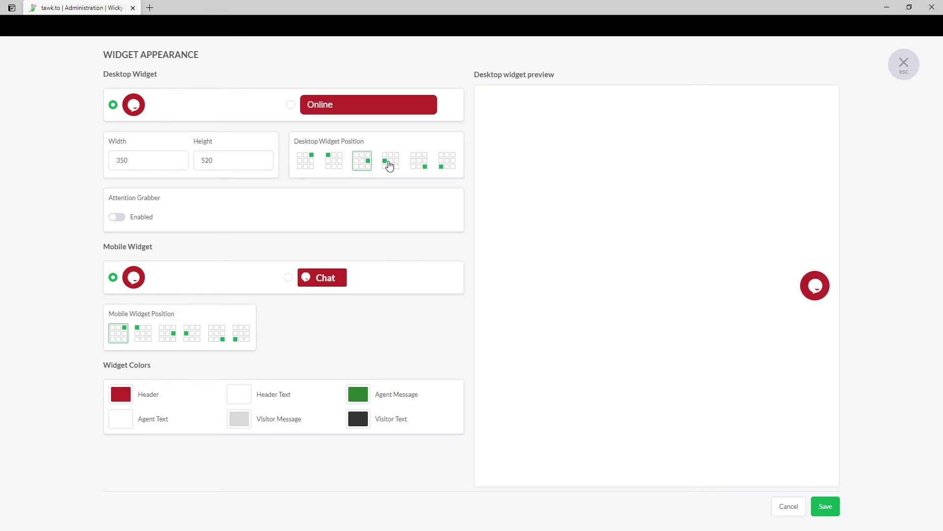
click(390, 165)
click(421, 165)
click(446, 165)
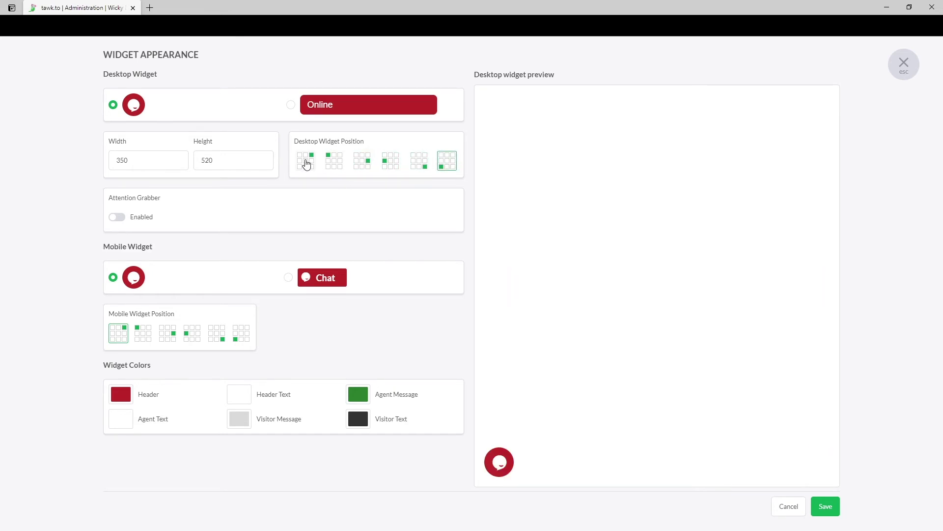
click(305, 164)
click(334, 163)
click(362, 162)
click(390, 163)
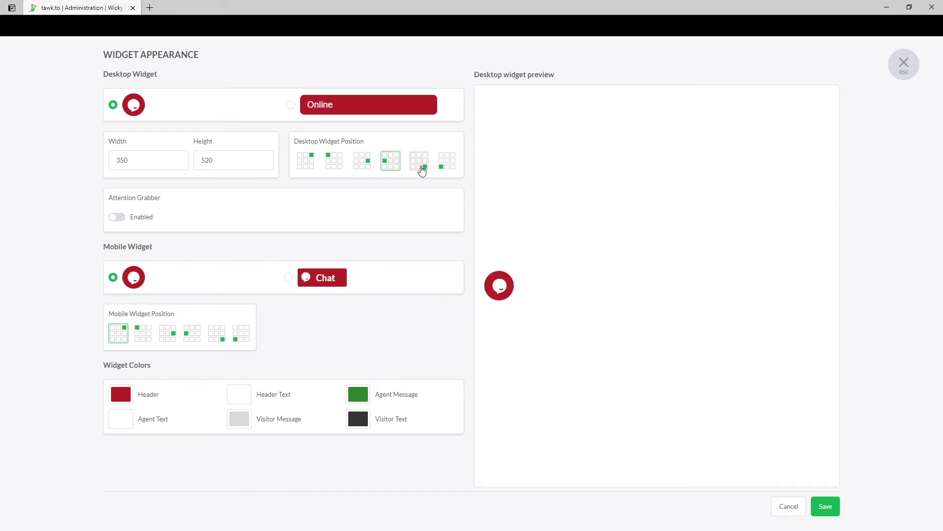
click(421, 169)
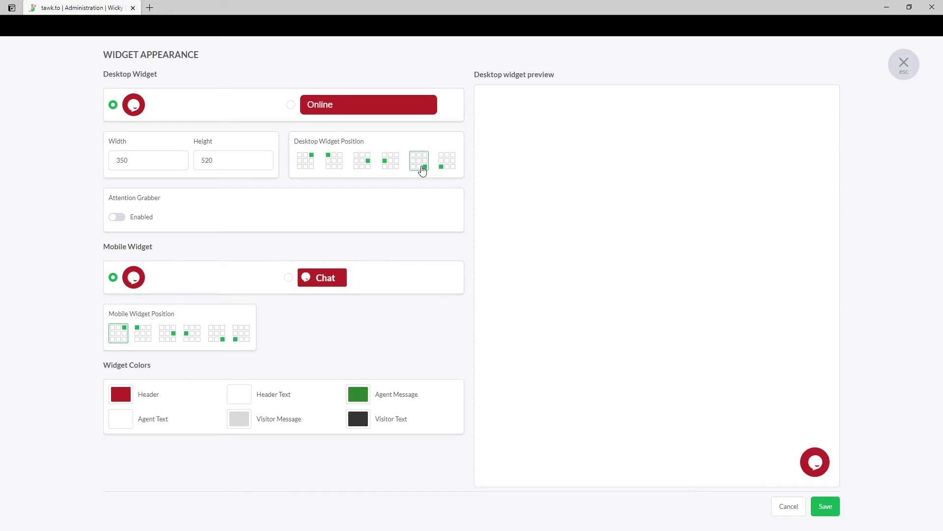
Place the desktop widget at middle right and the mobile widget at bottom right, save the appearance settings and close them
click(366, 168)
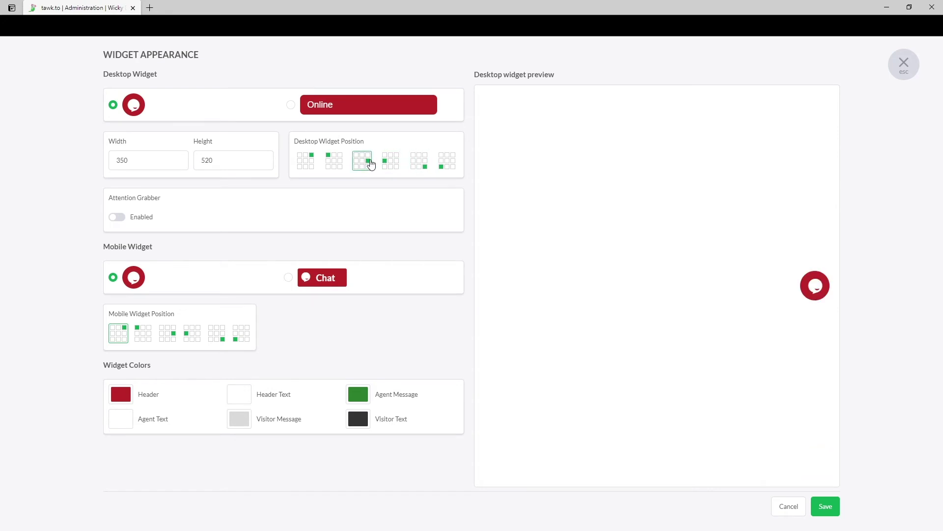
click(146, 339)
click(171, 336)
click(217, 339)
click(825, 508)
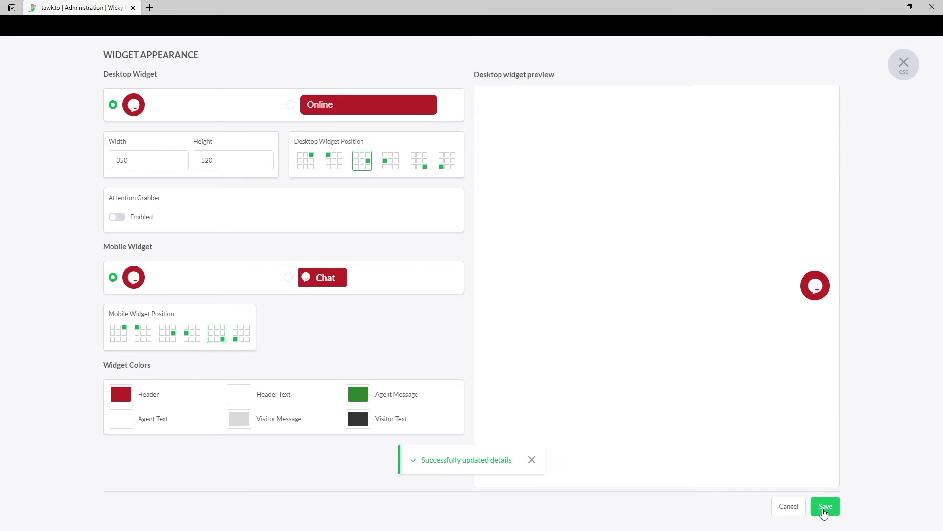
click(790, 511)
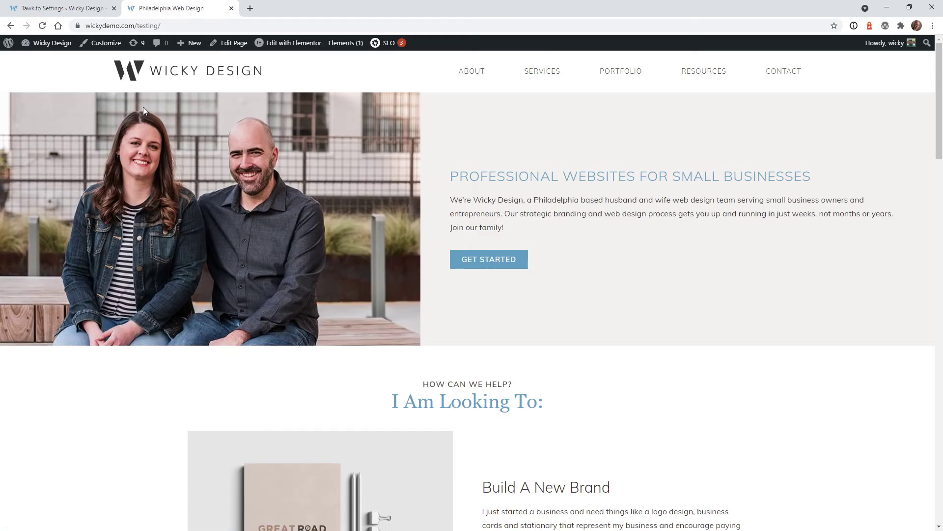
Reload the wickydemo.com/testing page in Chrome and check the restyled chat widget by expanding and collapsing it
click(42, 27)
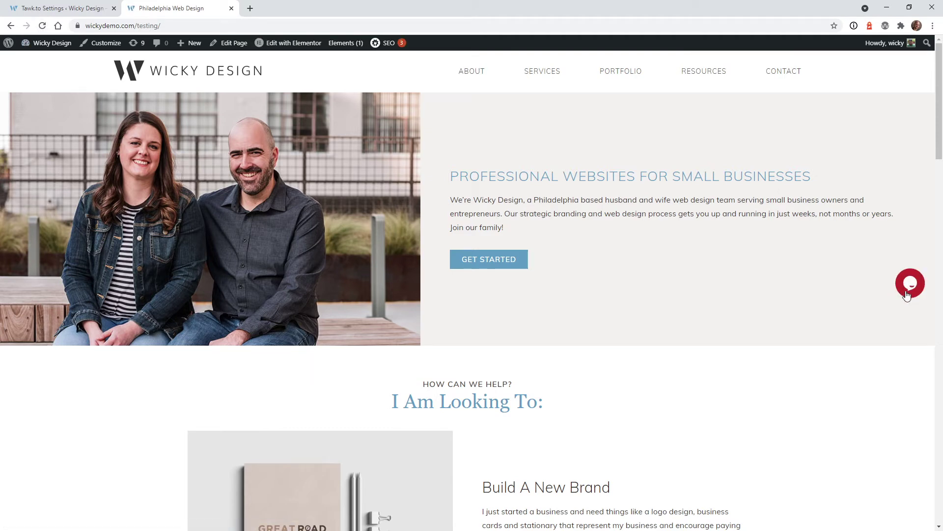
click(910, 294)
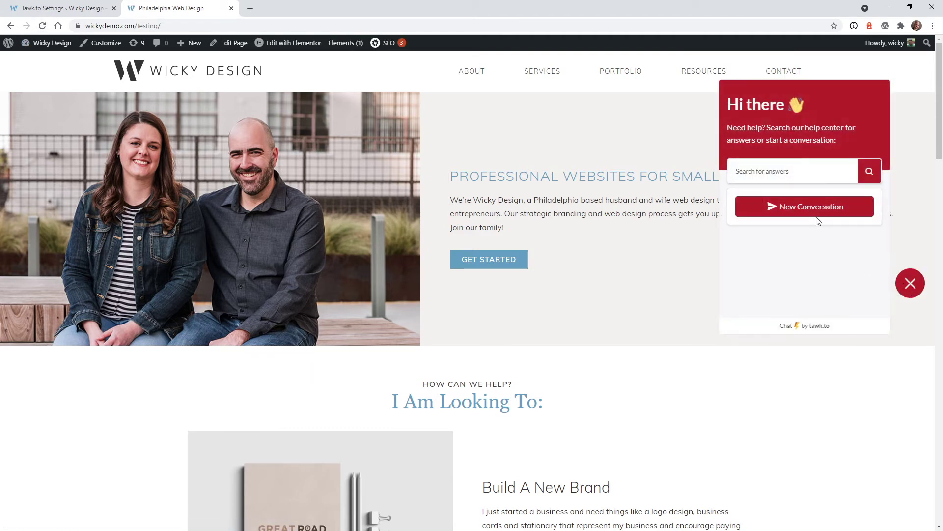
click(905, 290)
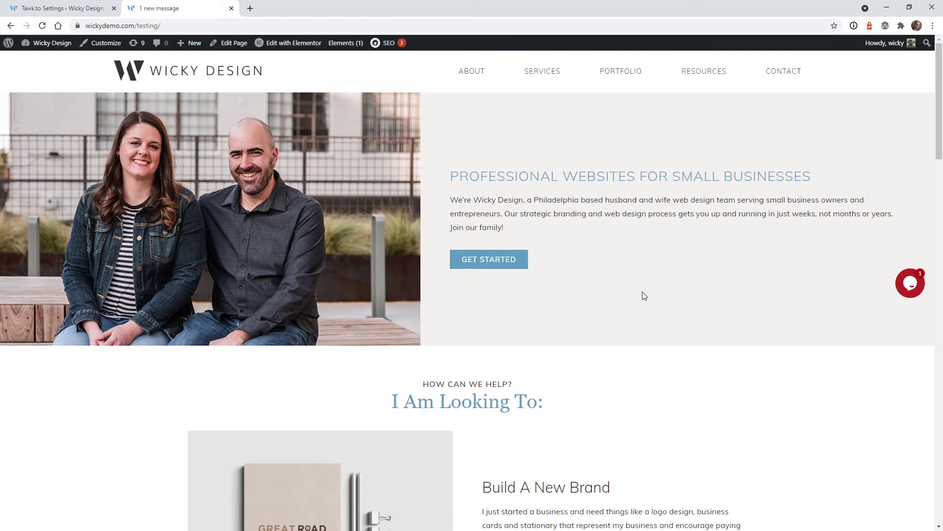
Check the chat widget's mobile position by emulating a Moto G4 in Chrome's developer tools and reloading the page, and close the tools
key(F12)
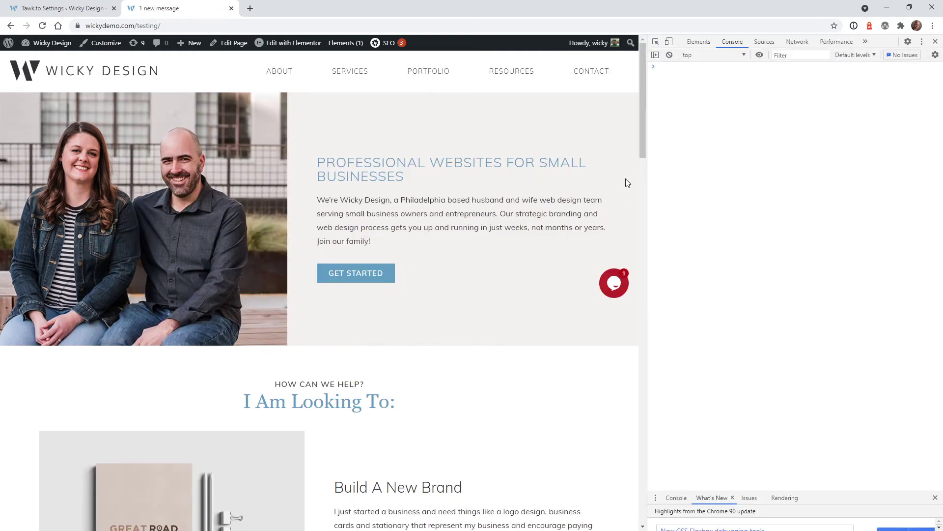
drag(648, 183, 501, 213)
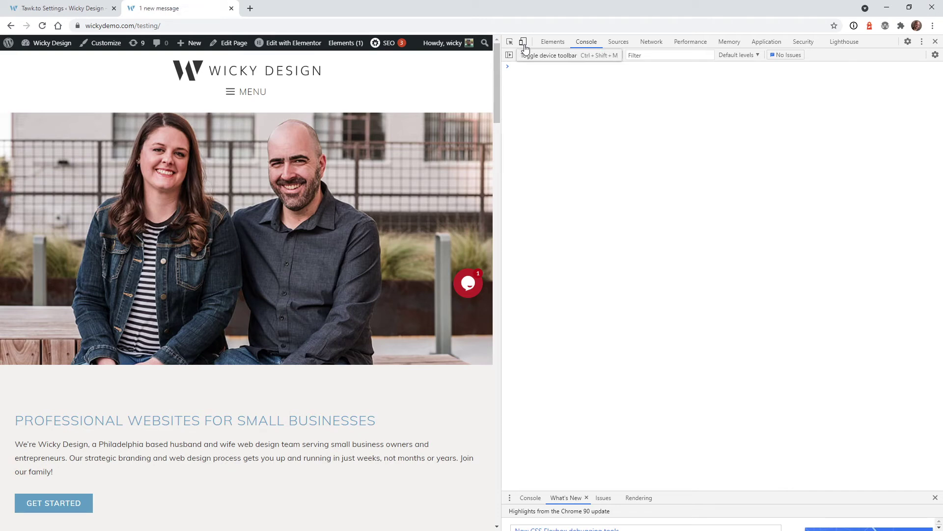
click(524, 44)
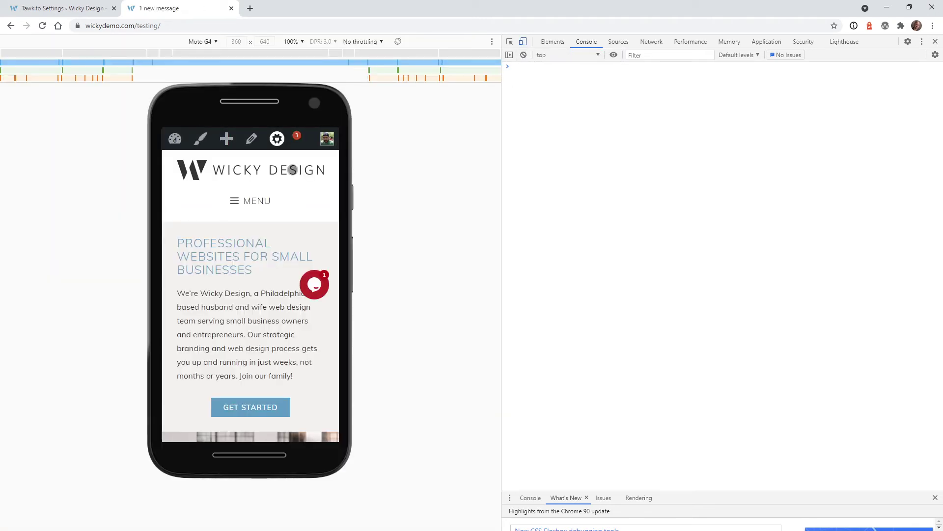
click(43, 26)
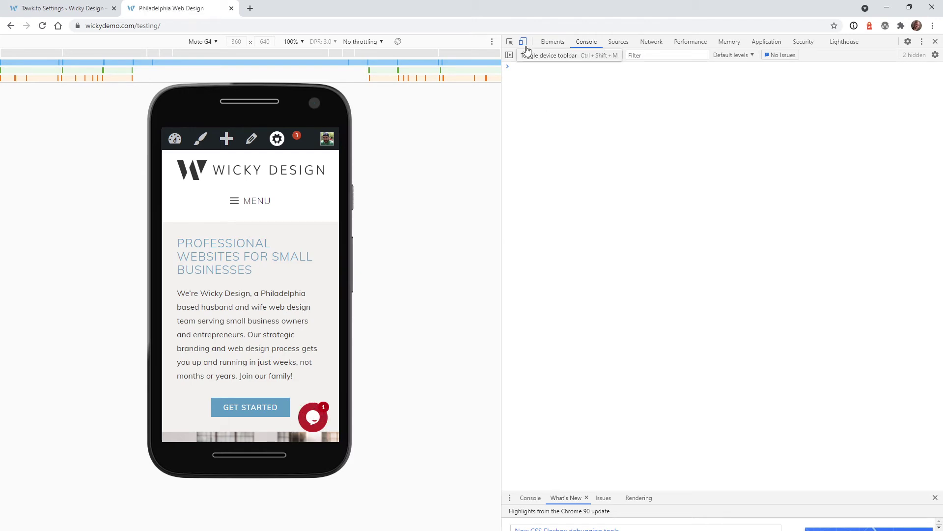
key(F12)
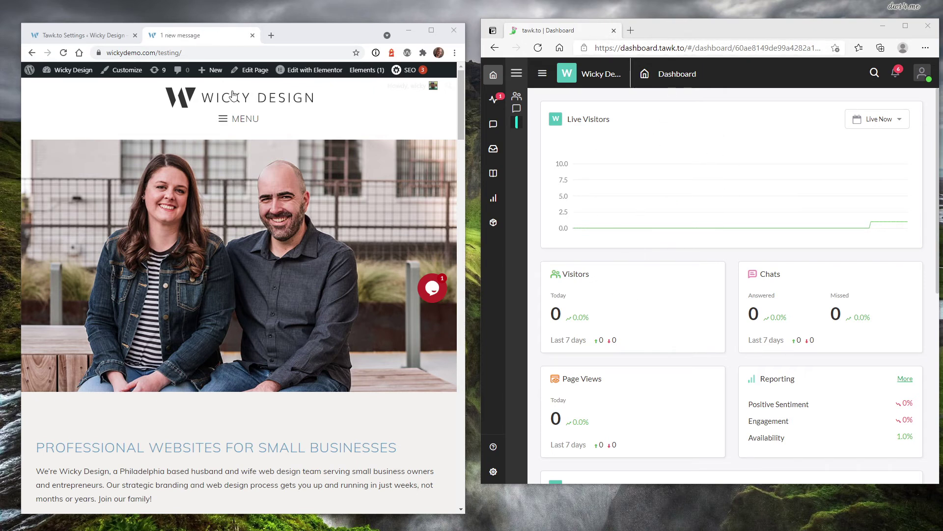
Start a new conversation in the website's chat widget and send the visitor message "Hello"
click(431, 297)
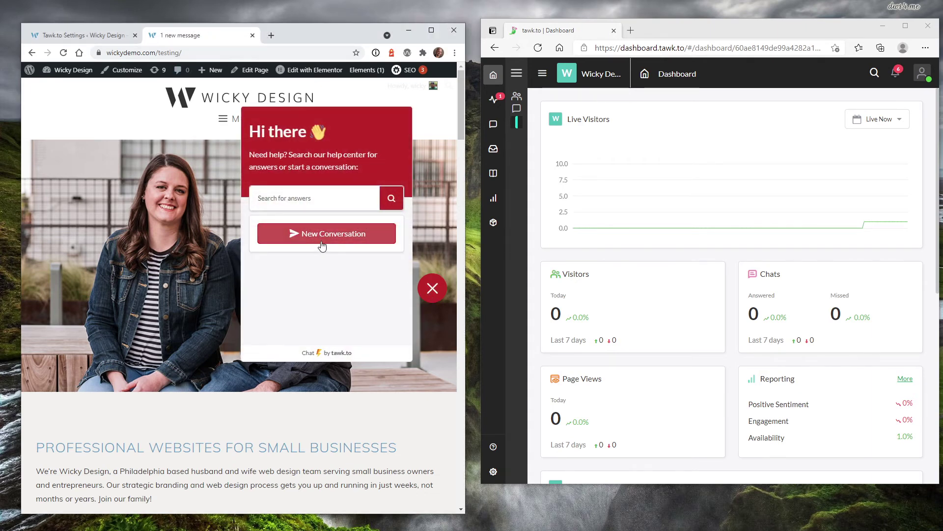
click(306, 239)
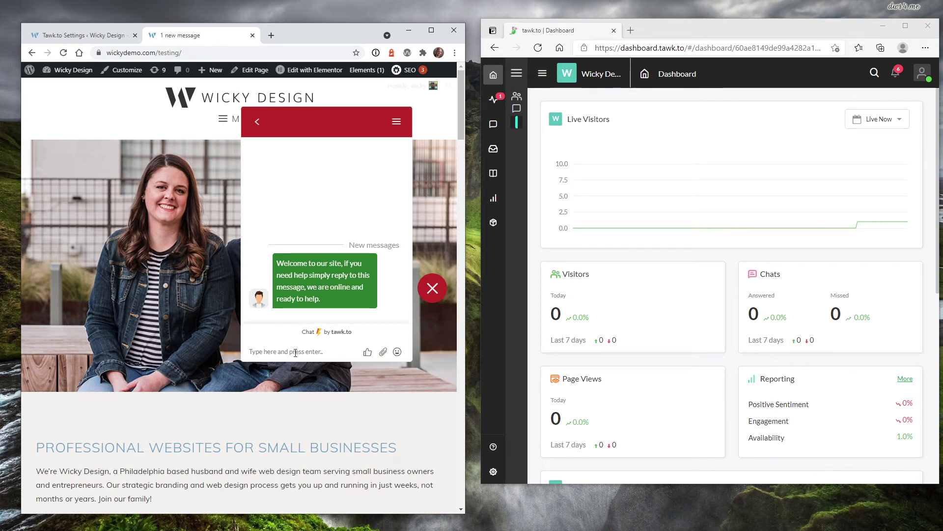
text(Hello)
click(397, 352)
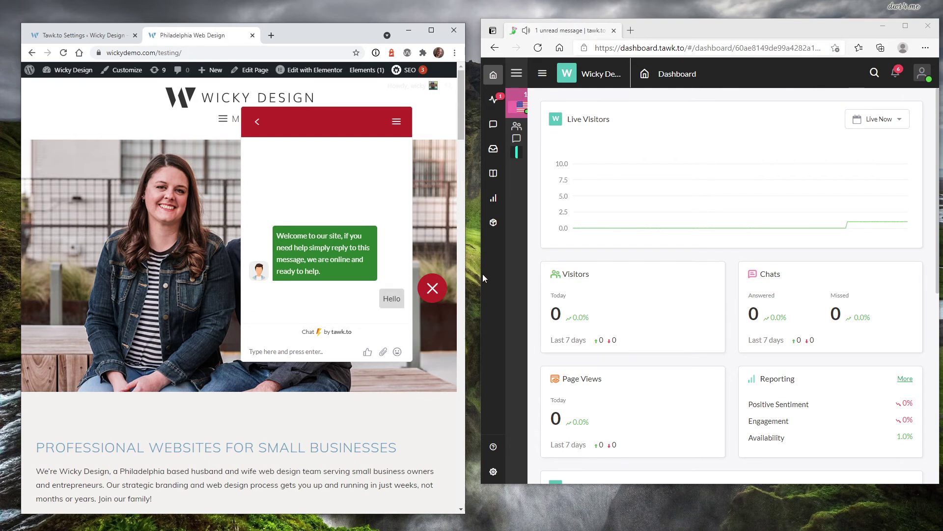
Open the visitor's unanswered chat from Monitoring in the tawk.to dashboard and join it as the listed agent
click(499, 101)
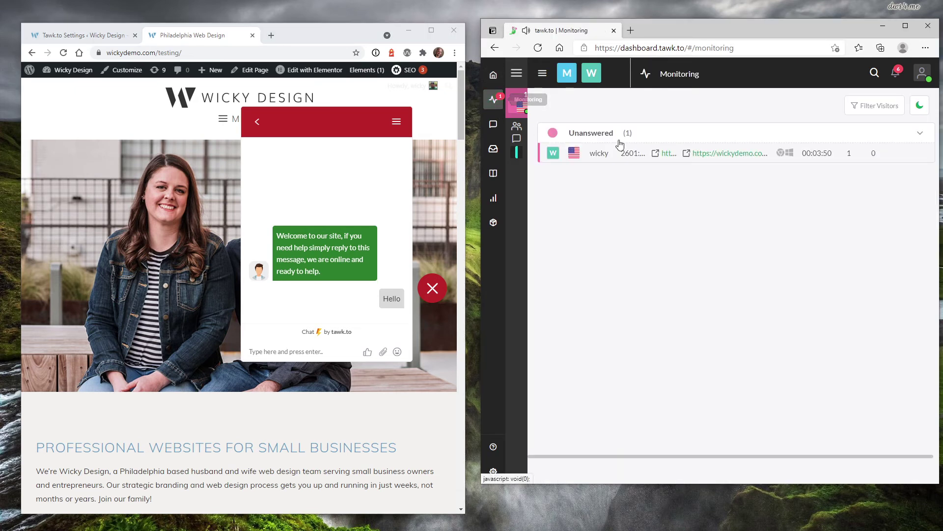
click(588, 153)
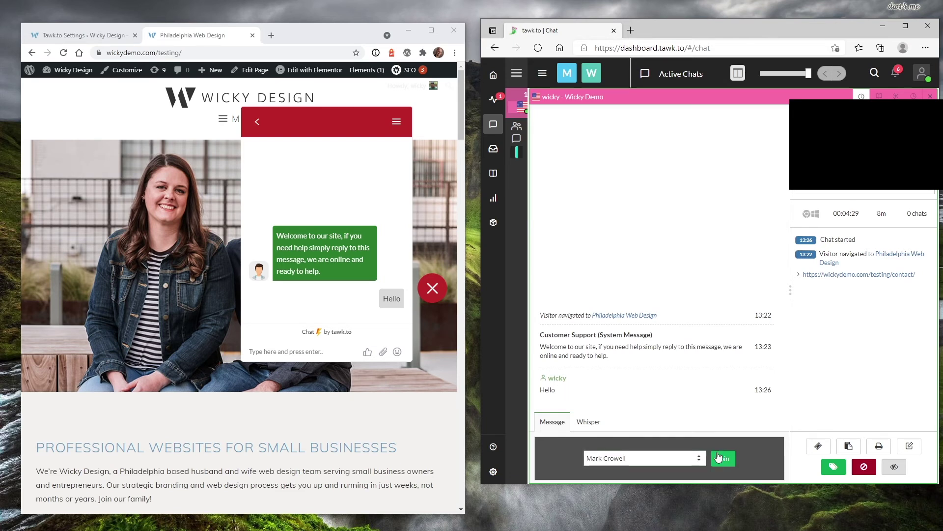
click(677, 462)
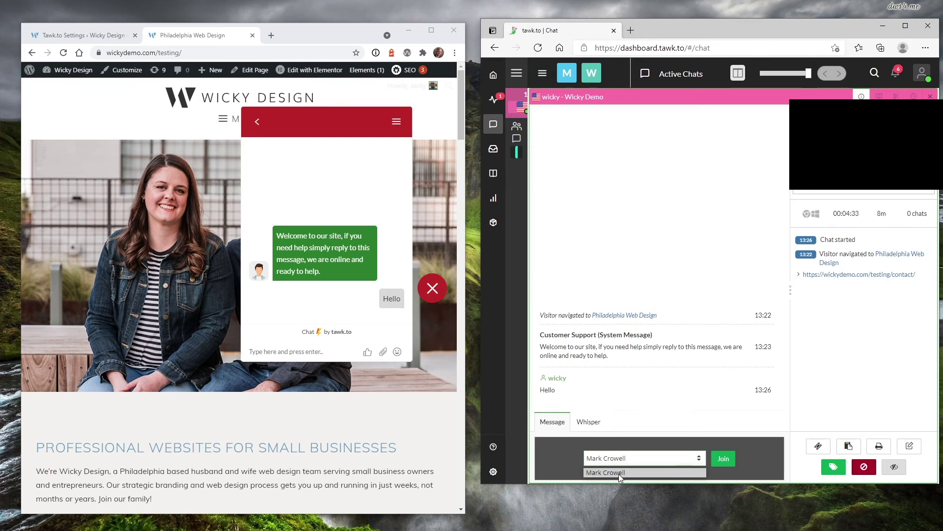
click(619, 474)
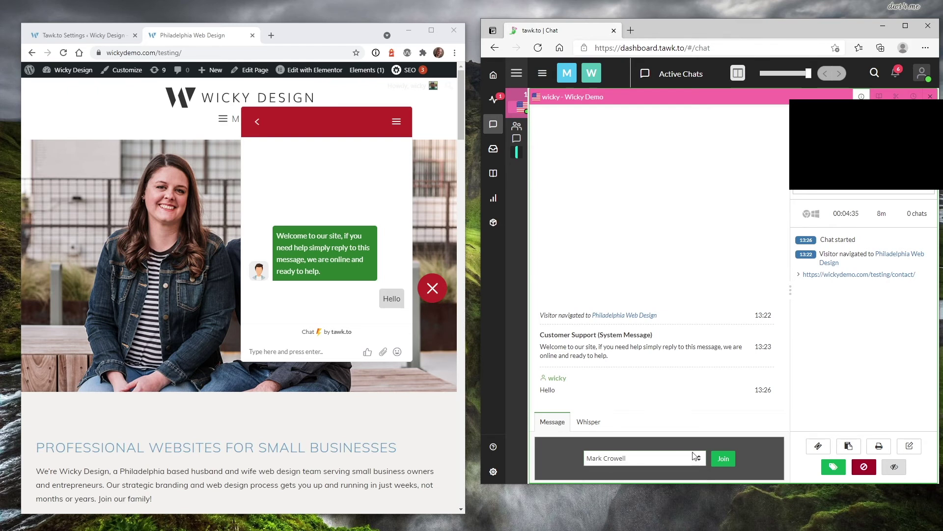
click(721, 458)
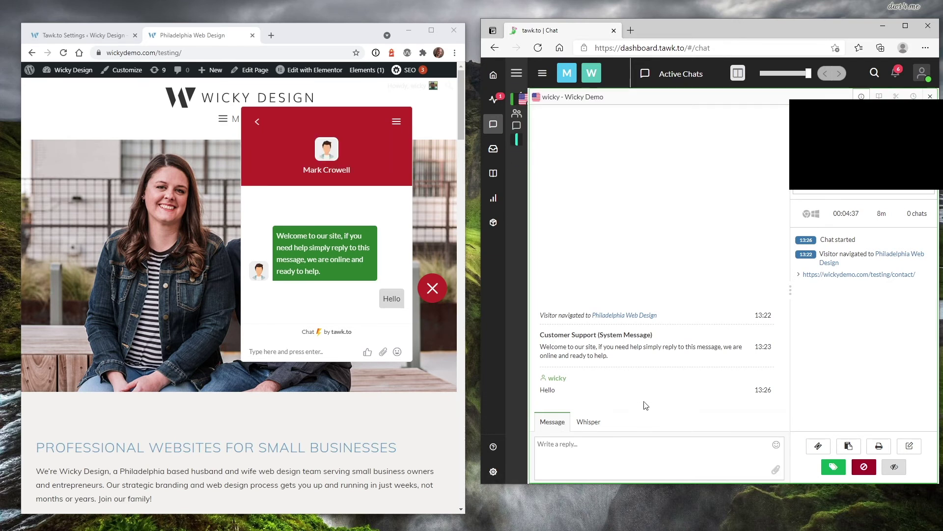
Reply to the visitor with the message "hello back" from the dashboard chat
click(612, 459)
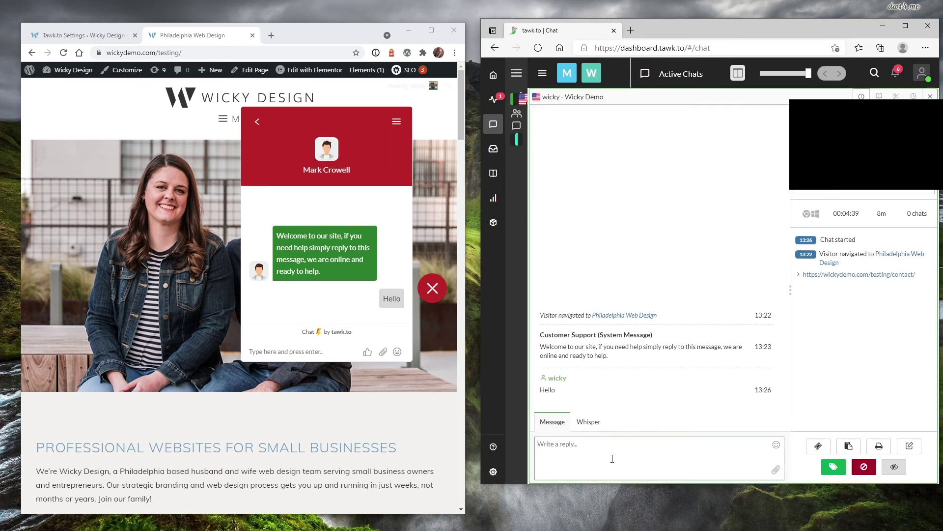
text(hello)
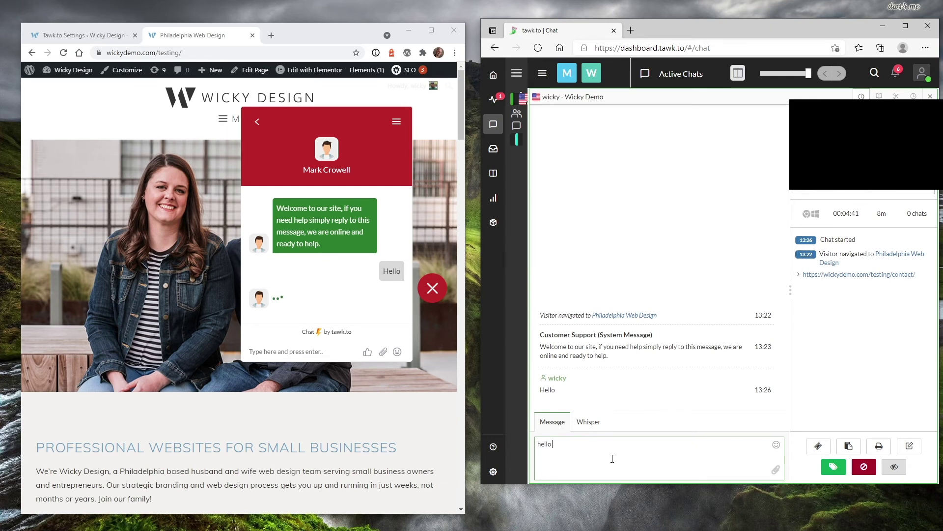
text( back)
key(Return)
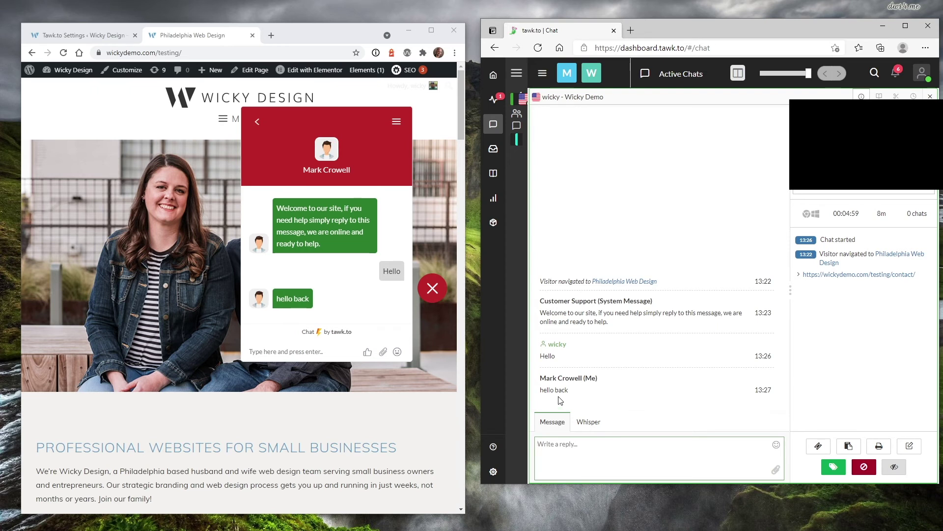
Send the follow-up visitor message "hello 2.. Hello 3" from the website's chat widget
click(320, 352)
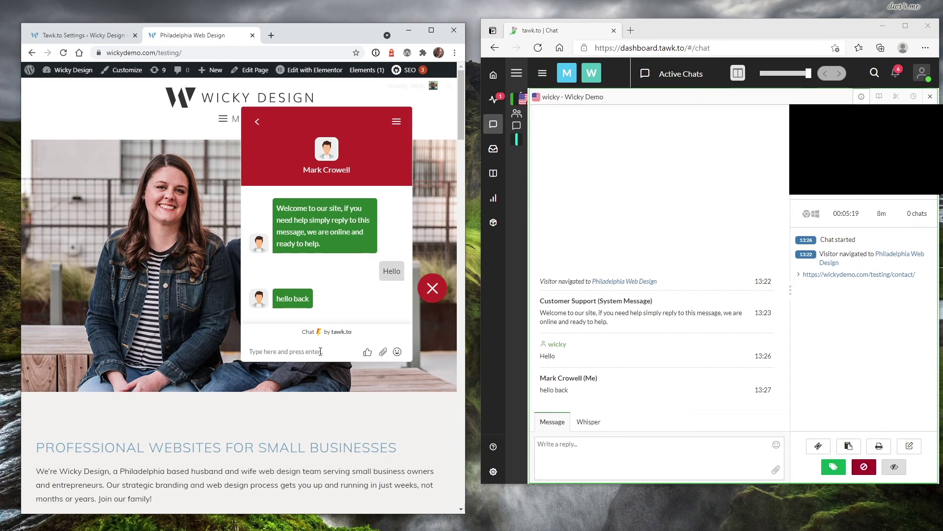
text(hello 2)
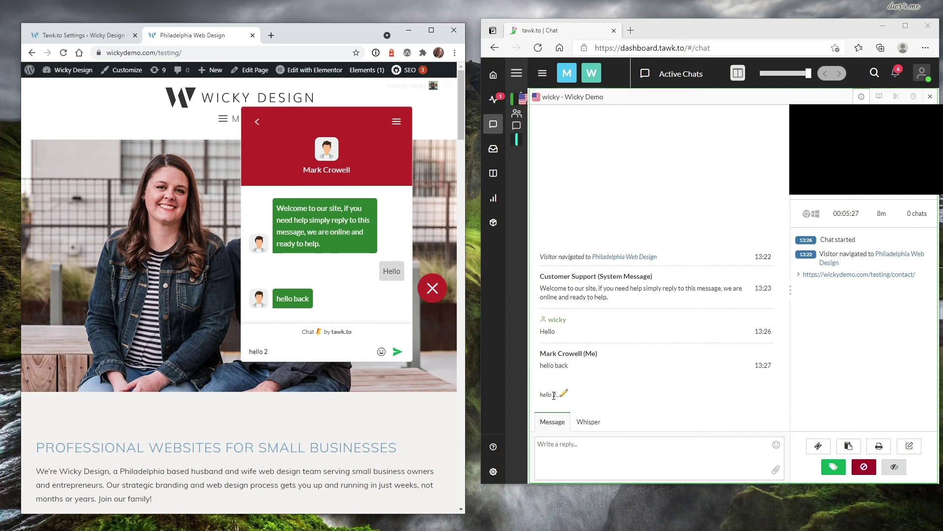
text(.. Hello 3)
click(397, 351)
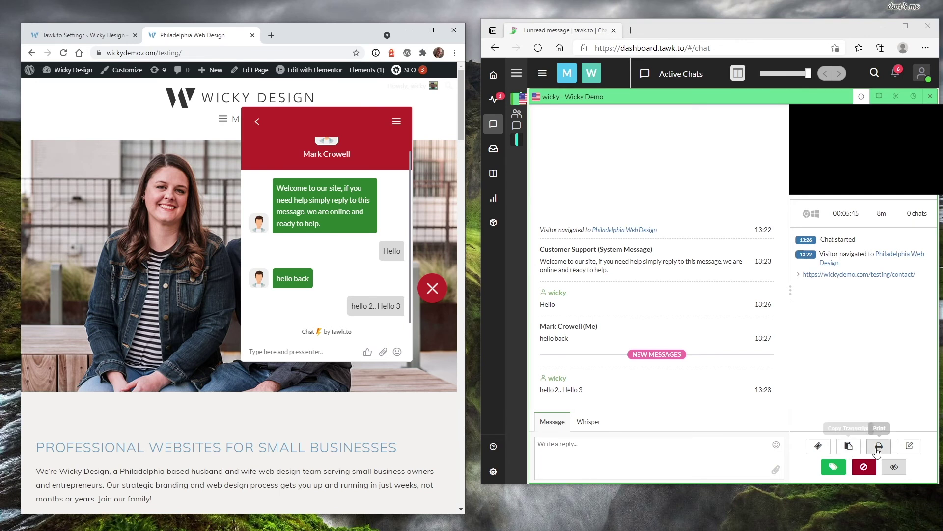
Close the active chat in the tawk.to dashboard and open the administration settings of the Wicky Demo property
click(640, 441)
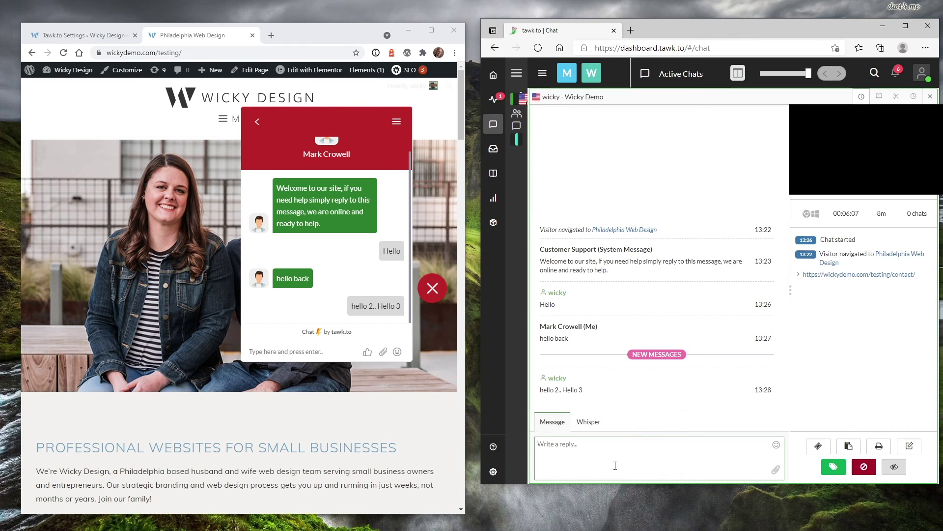
click(930, 97)
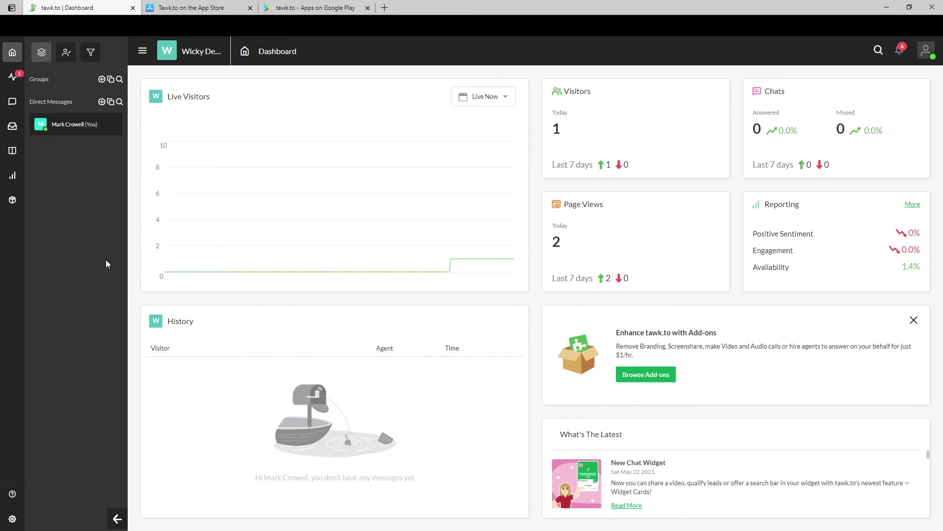
click(11, 520)
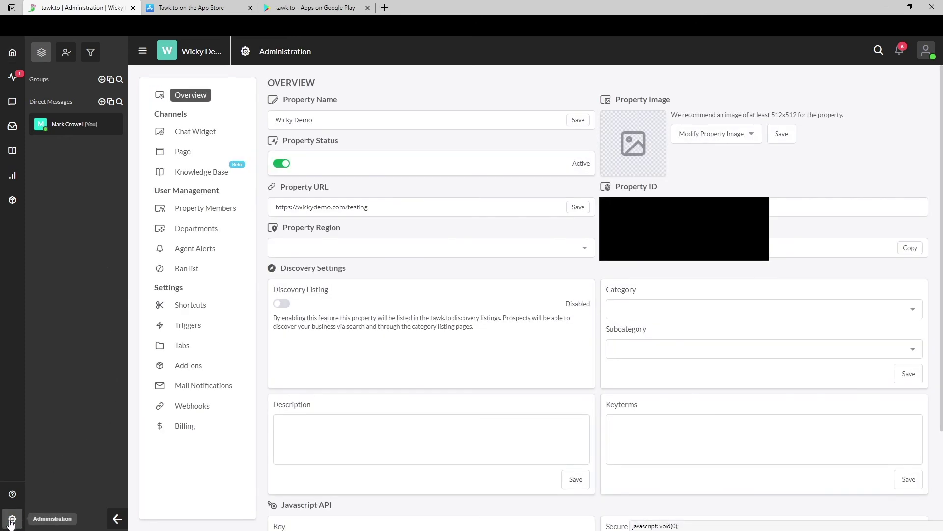
Open the property's Chat Widget settings and examine the schedule choices, consent form and widget behavior options
click(187, 141)
scroll(430, 221, down, 1)
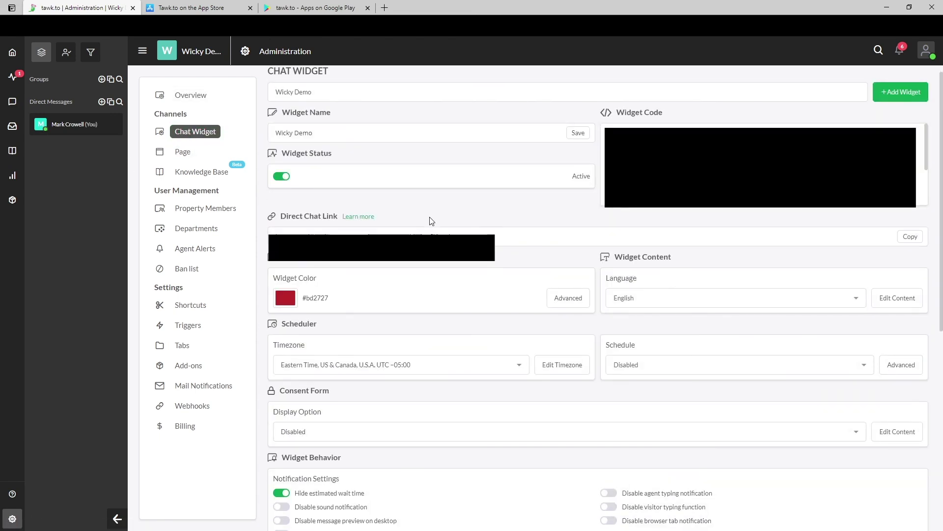
scroll(431, 220, down, 5)
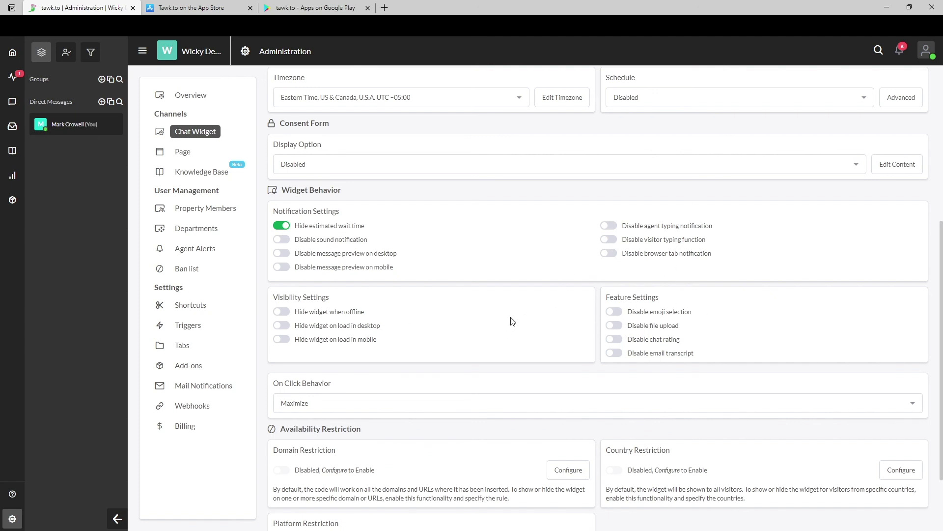
scroll(511, 321, up, 3)
click(649, 238)
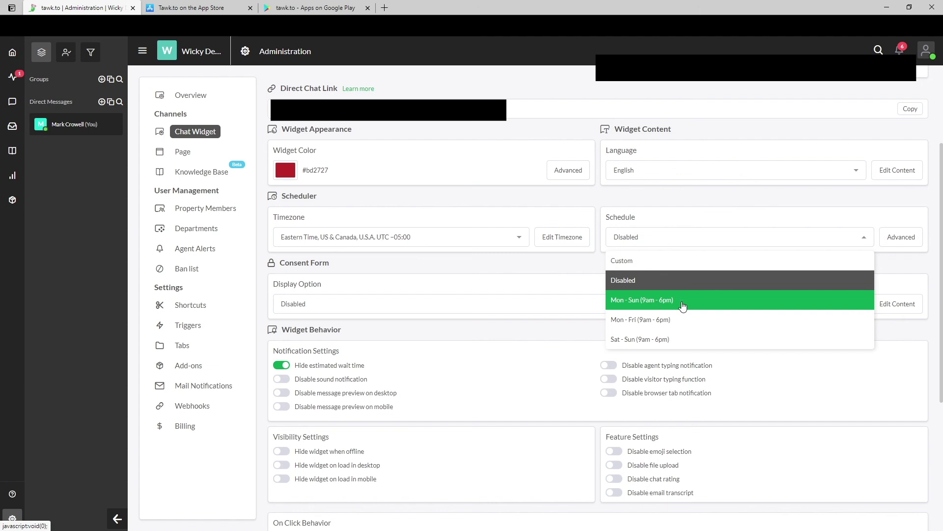
click(903, 249)
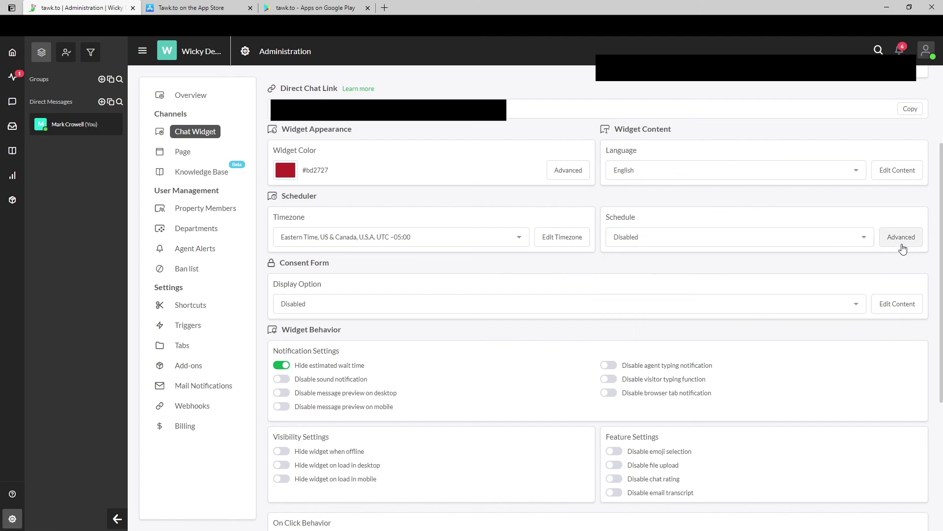
scroll(536, 290, down, 3)
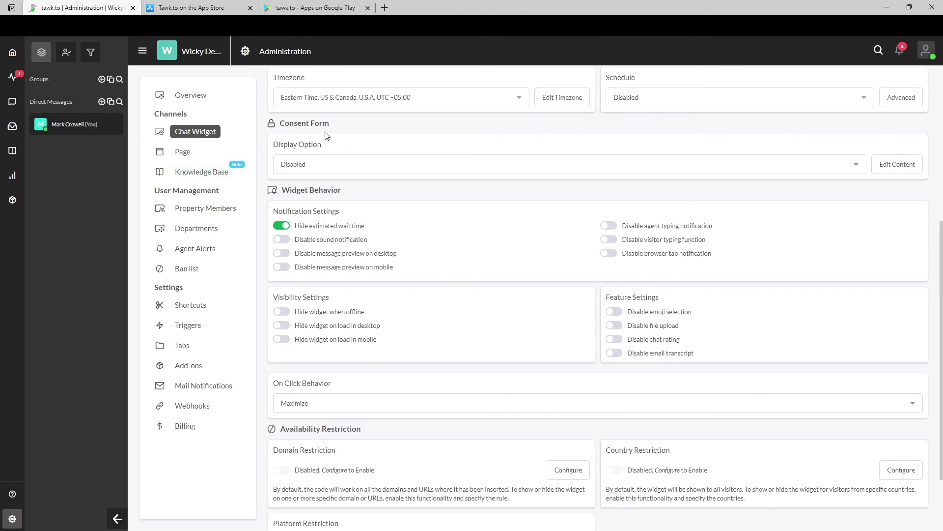
View the tawk.to mobile app's listing on the App Store and its listing on Google Play
click(201, 6)
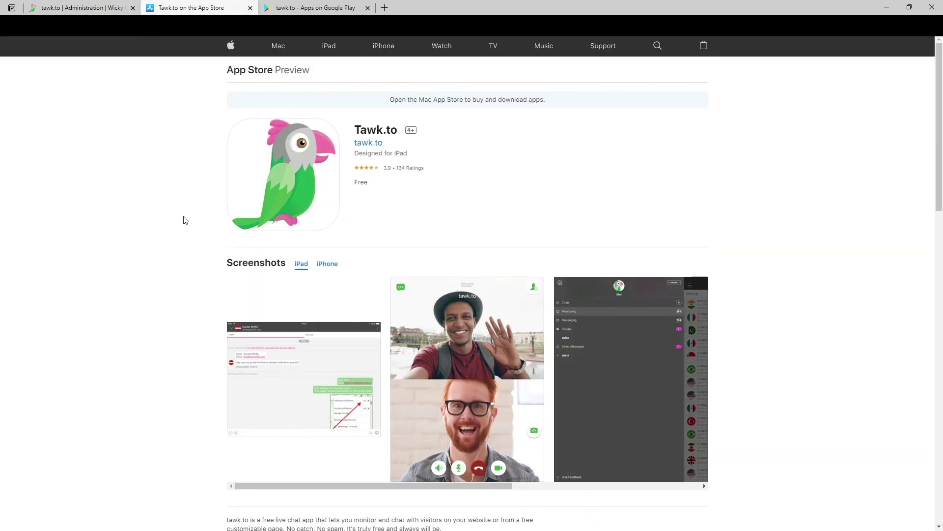
scroll(185, 220, down, 3)
scroll(183, 219, up, 3)
click(317, 6)
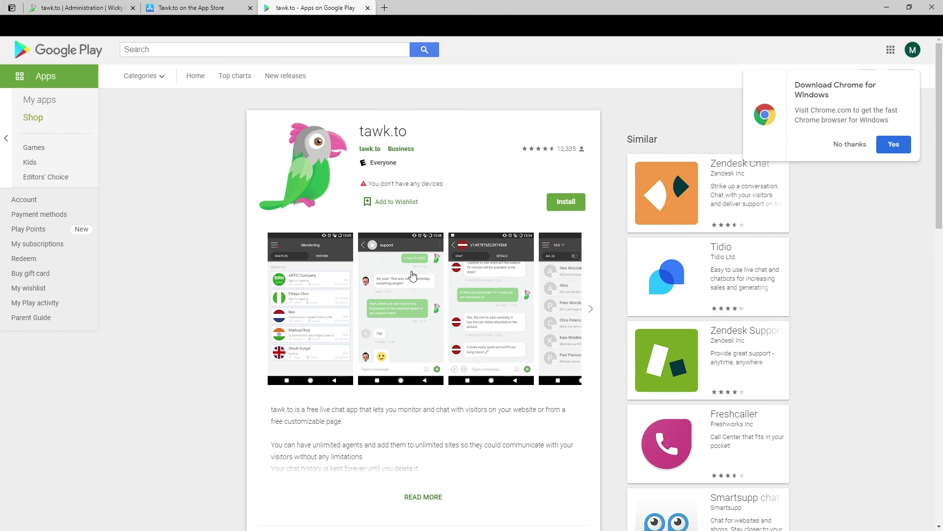
Return to the tawk.to dashboard home and open the Help Center from the account options
click(91, 6)
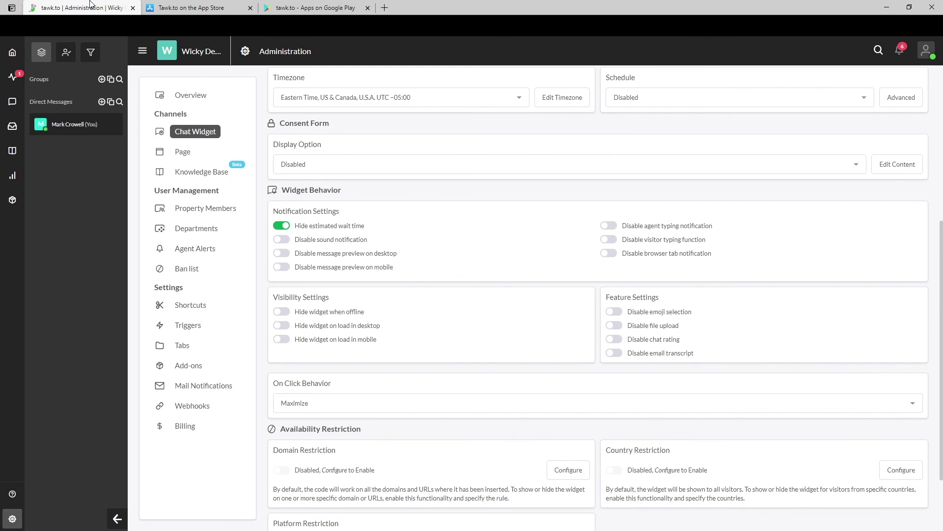
click(12, 52)
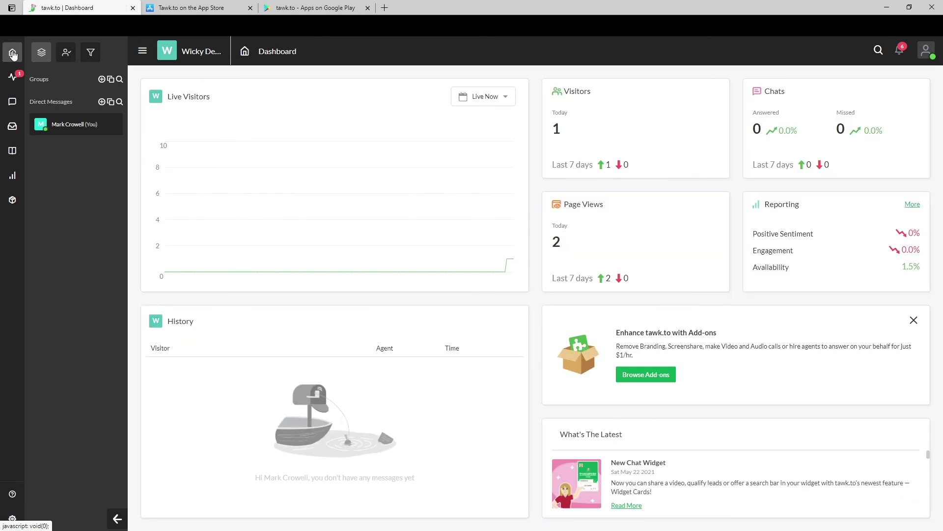
click(926, 54)
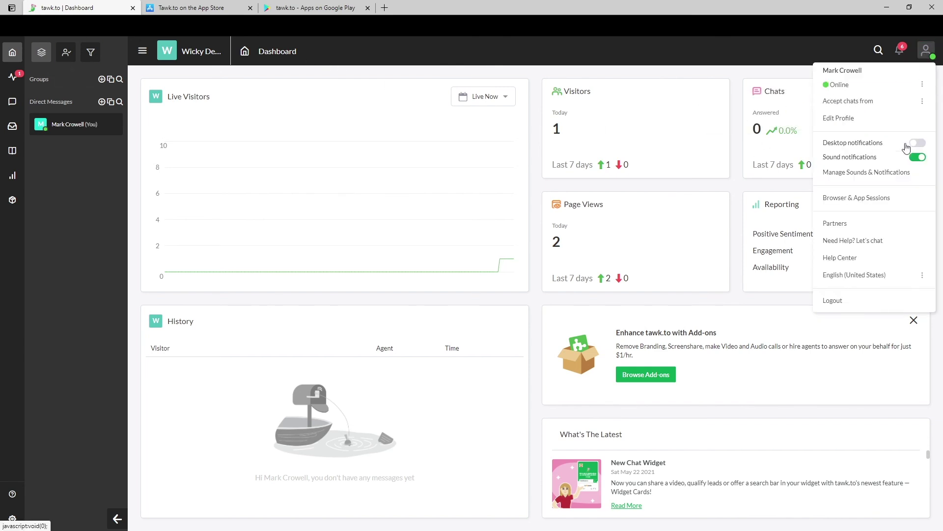
click(852, 265)
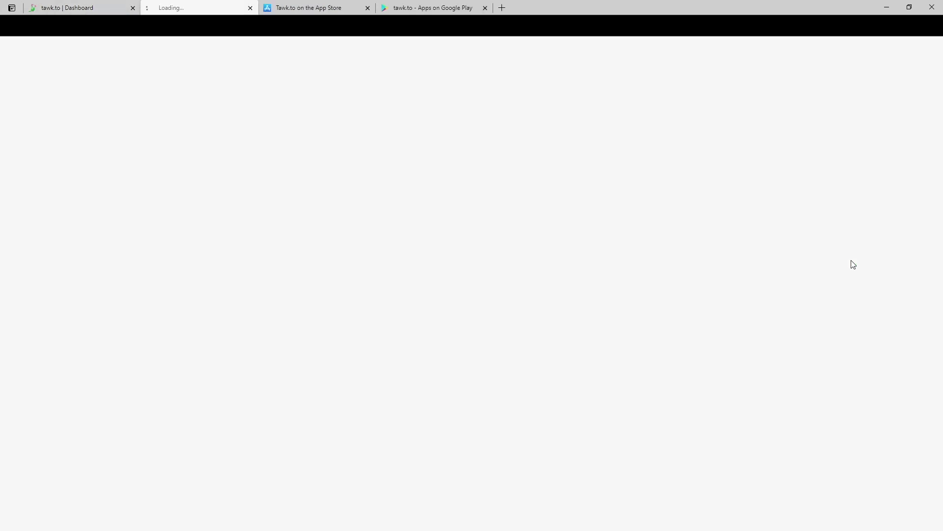
Look through the Help Center's article categories and open its support chat widget
scroll(193, 305, down, 3)
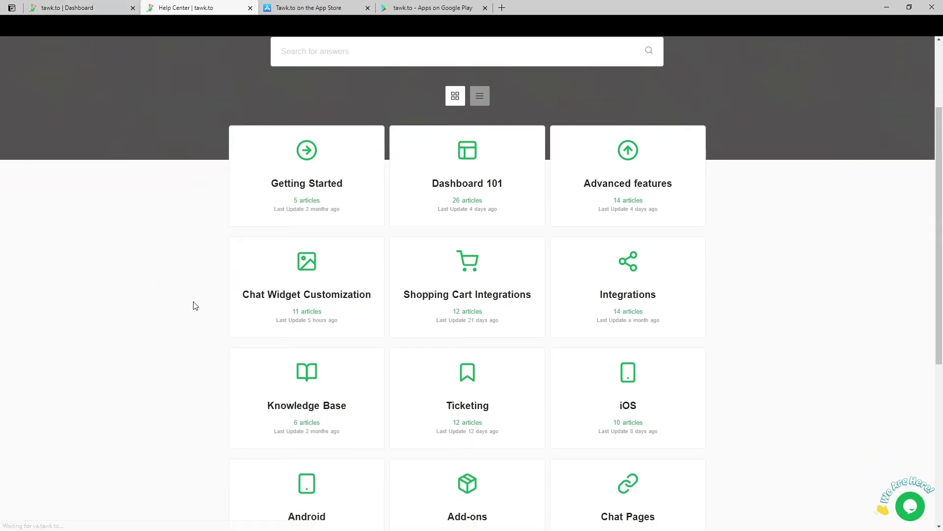
scroll(193, 305, down, 5)
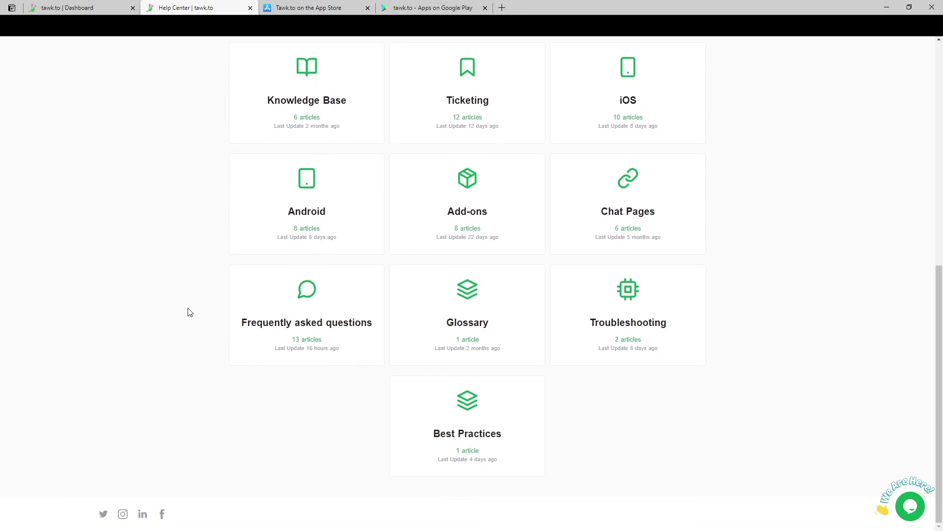
scroll(214, 313, up, 4)
scroll(214, 313, up, 4)
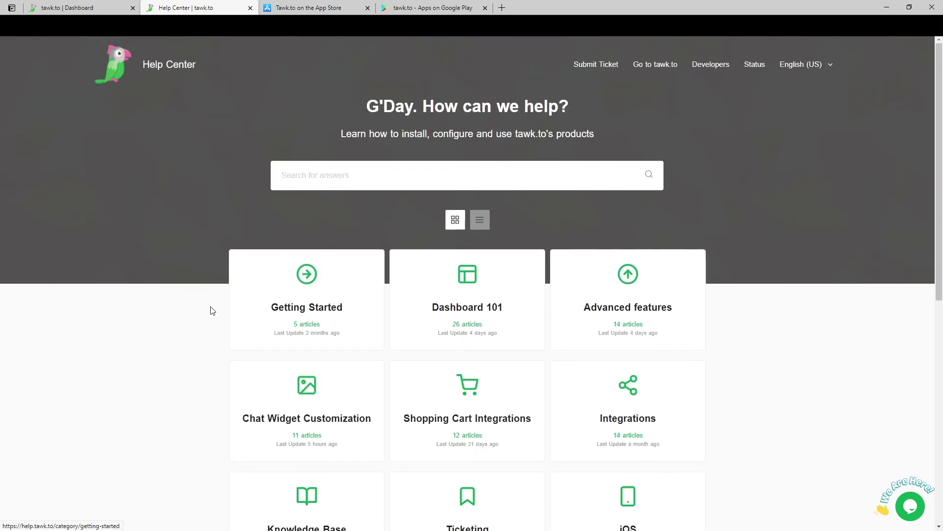
click(907, 499)
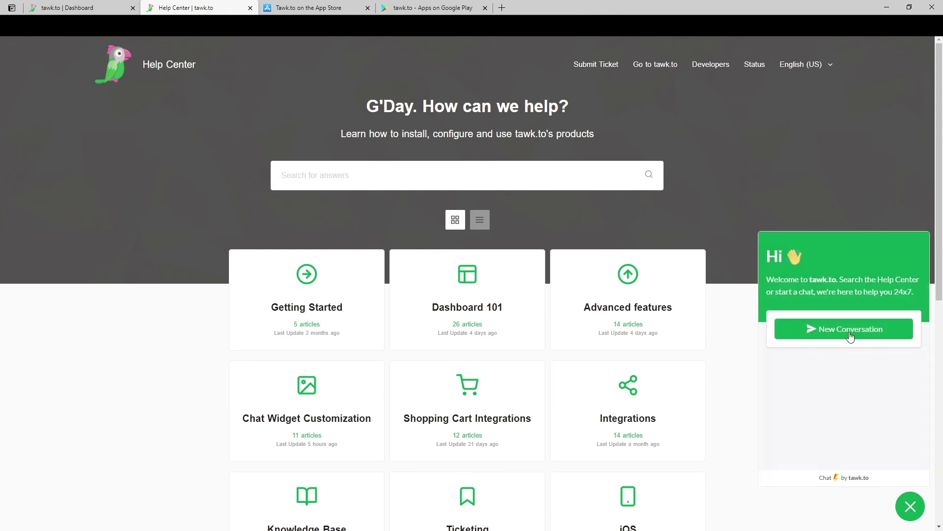